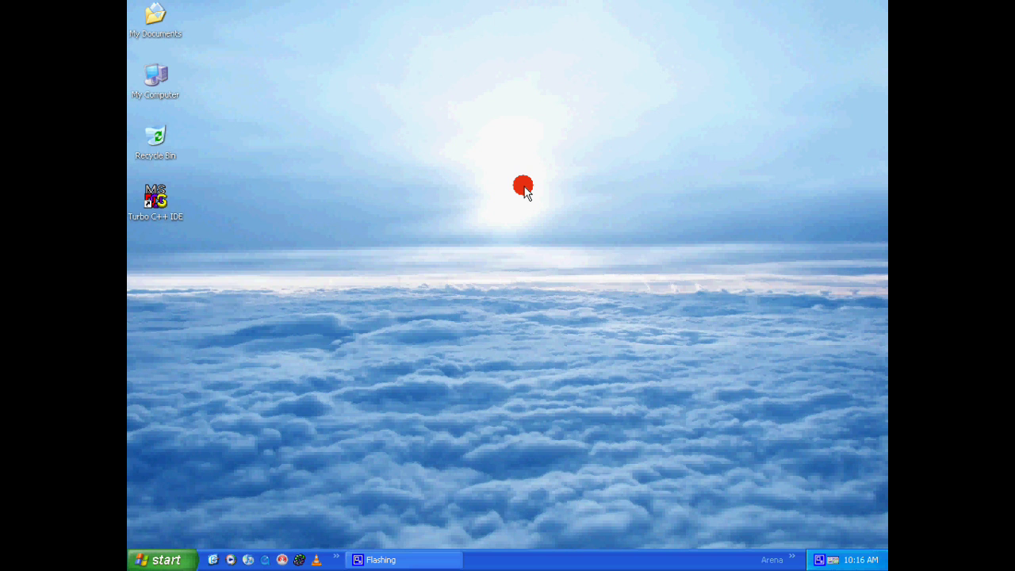
# Step: Launch Microsoft Word by running winword from the Start menu
pyautogui.press('super')
pyautogui.write('rw')
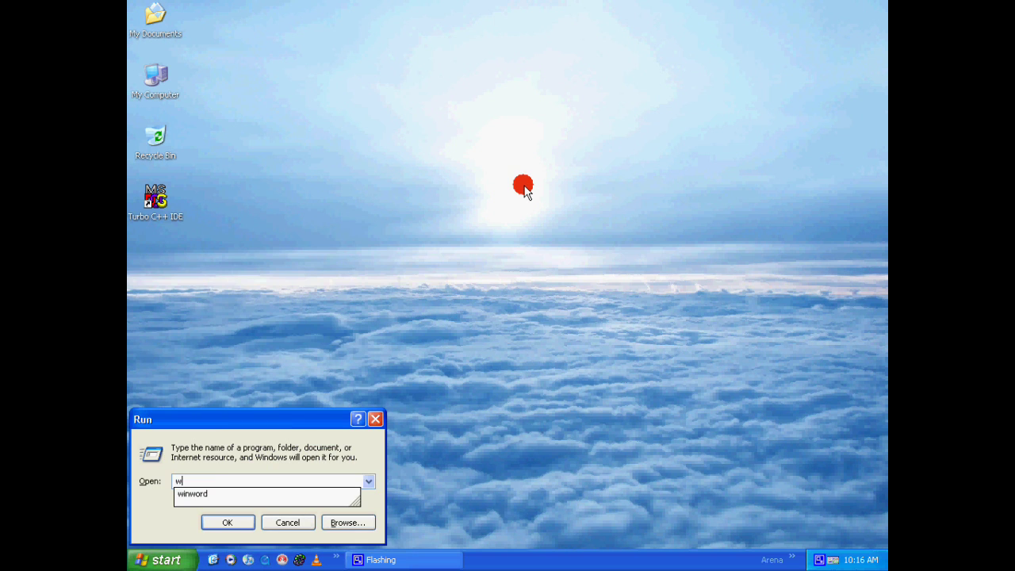
pyautogui.write('inword')
pyautogui.press('Return')
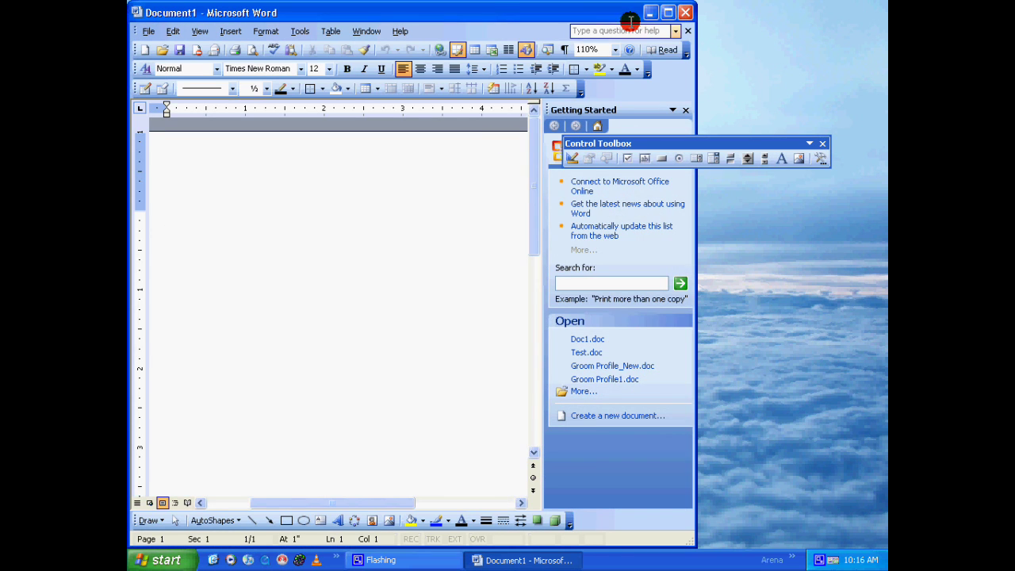
# Step: Maximize the Word window and close the Getting Started task pane
pyautogui.click(670, 13)
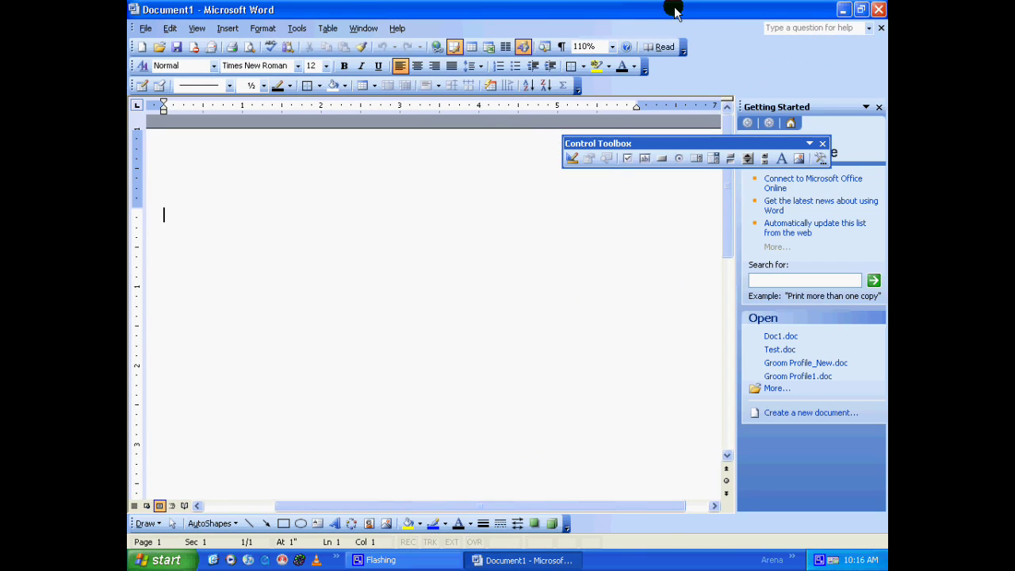
pyautogui.click(880, 110)
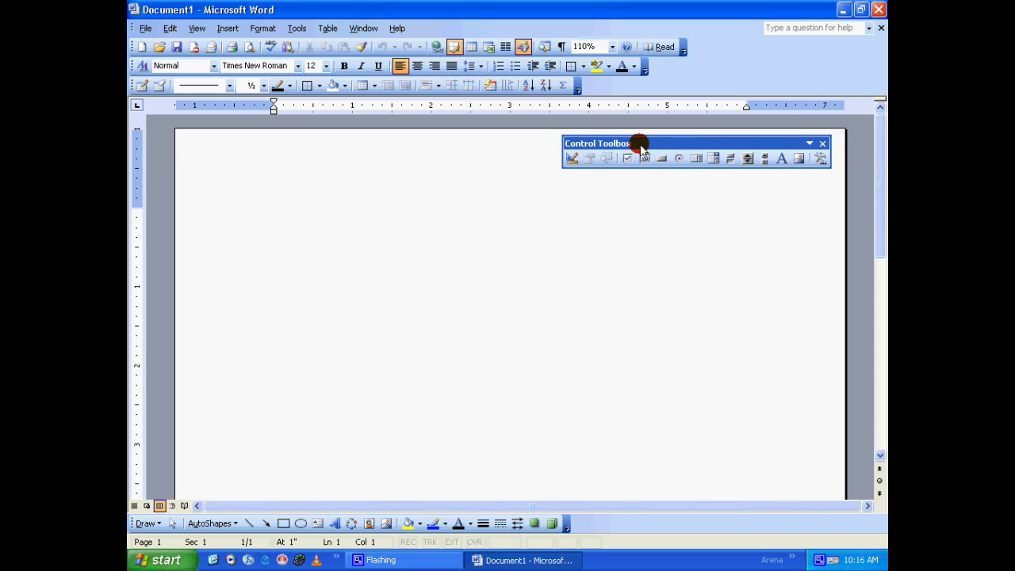
pyautogui.moveTo(687, 141); pyautogui.dragTo(685, 148)
# Step: Enable the Control Toolbox toolbar through Tools > Customize
pyautogui.click(297, 28)
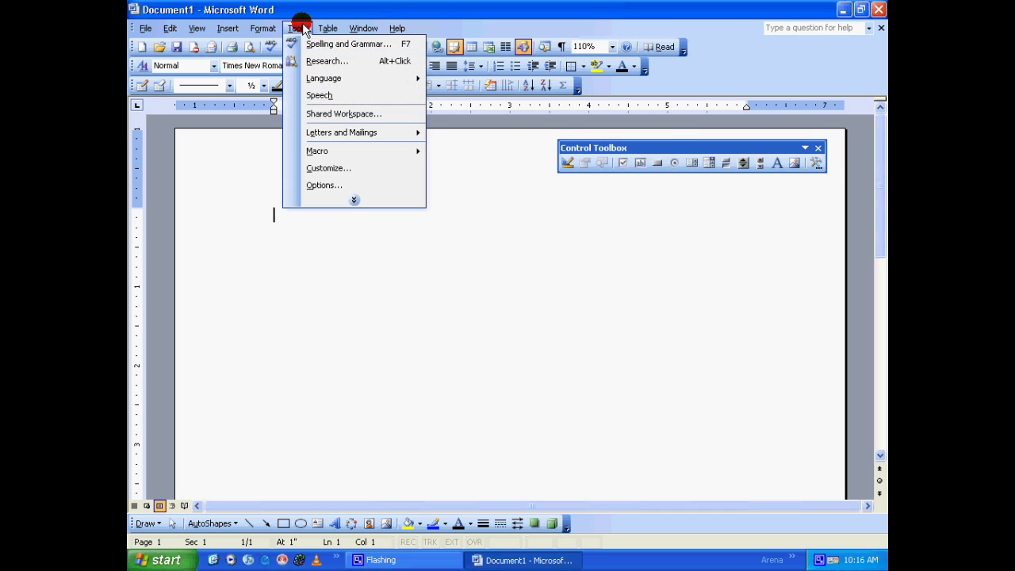
pyautogui.click(344, 168)
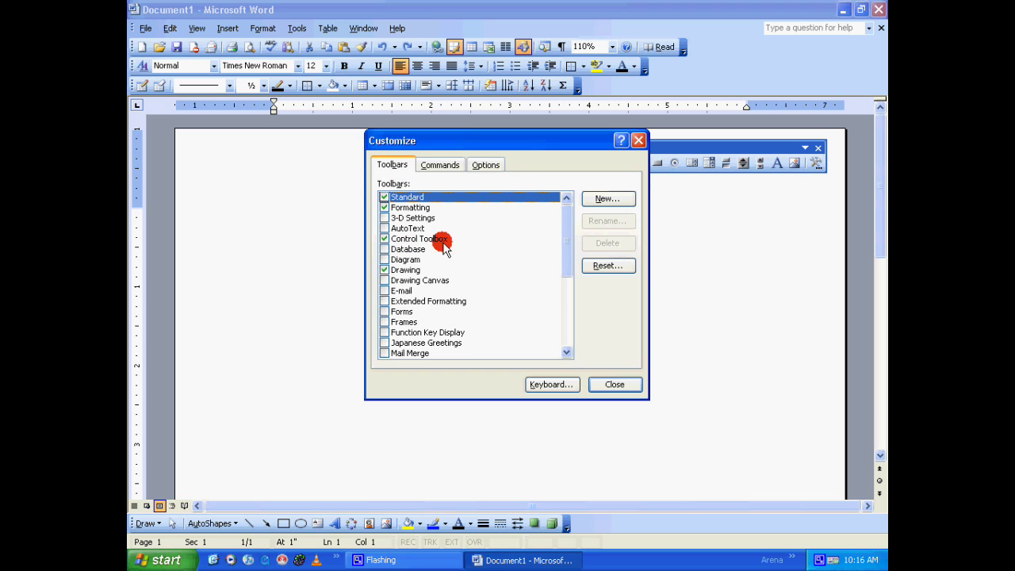
pyautogui.click(613, 384)
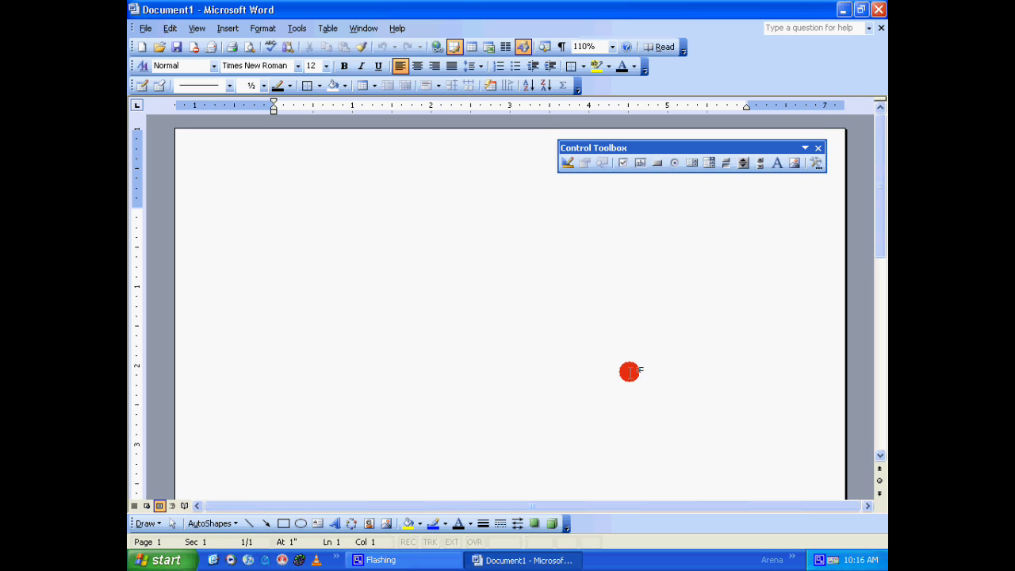
# Step: Type the question 'Which places you would like to visit?' and start a new line
pyautogui.write('Which places ou')
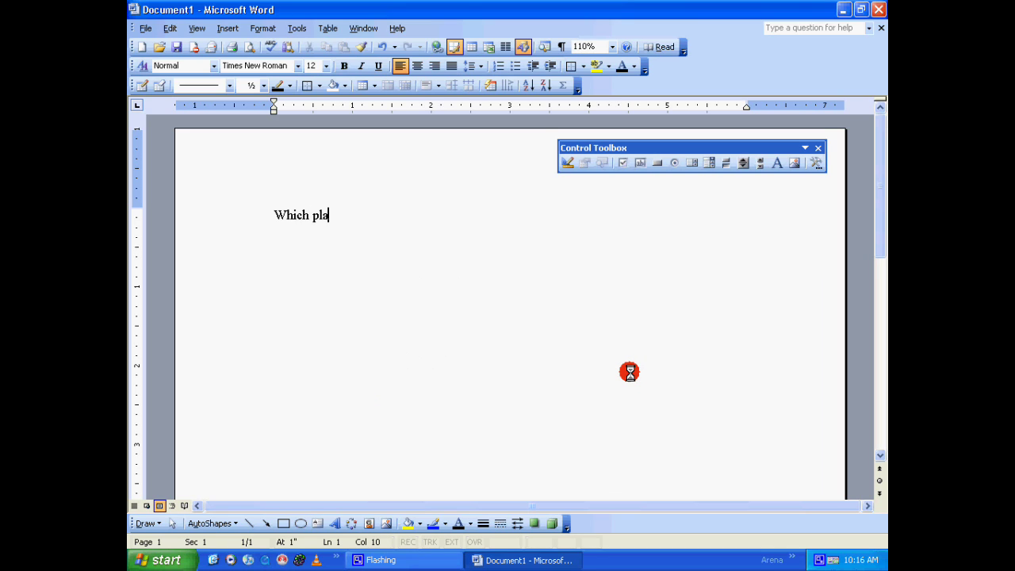
pyautogui.press('BackSpace')
pyautogui.press('BackSpace')
pyautogui.write('you wou')
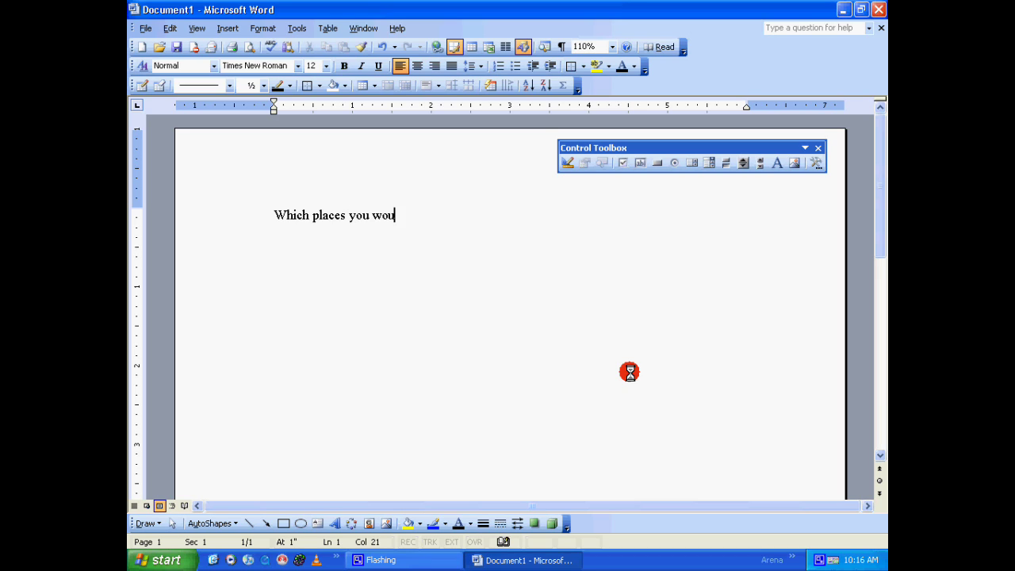
pyautogui.write('ld like to visit?')
pyautogui.press('Return')
pyautogui.press('Return')
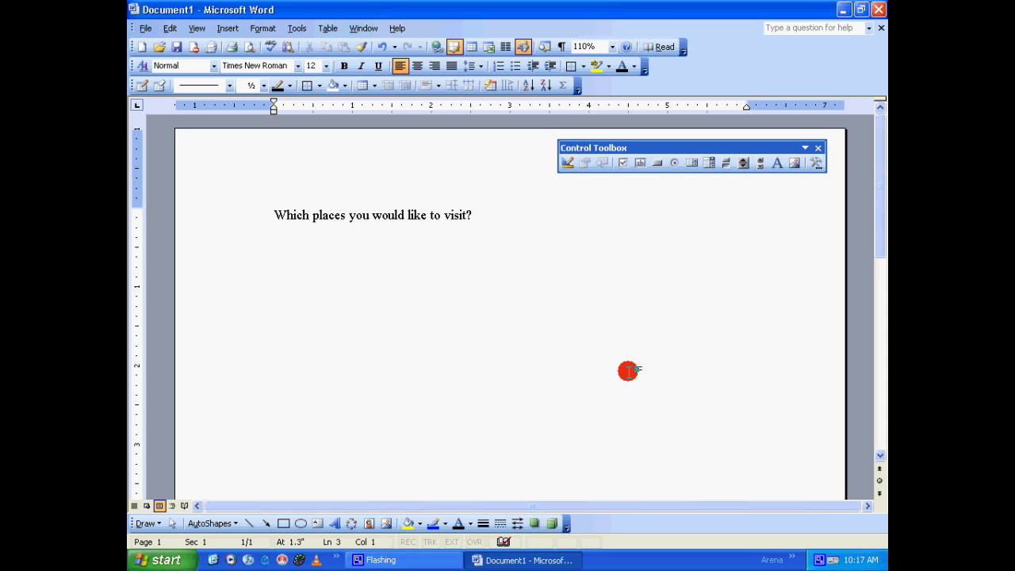
# Step: Turn on Design Mode and insert CheckBox1 through CheckBox4 on separate lines under the question
pyautogui.click(568, 163)
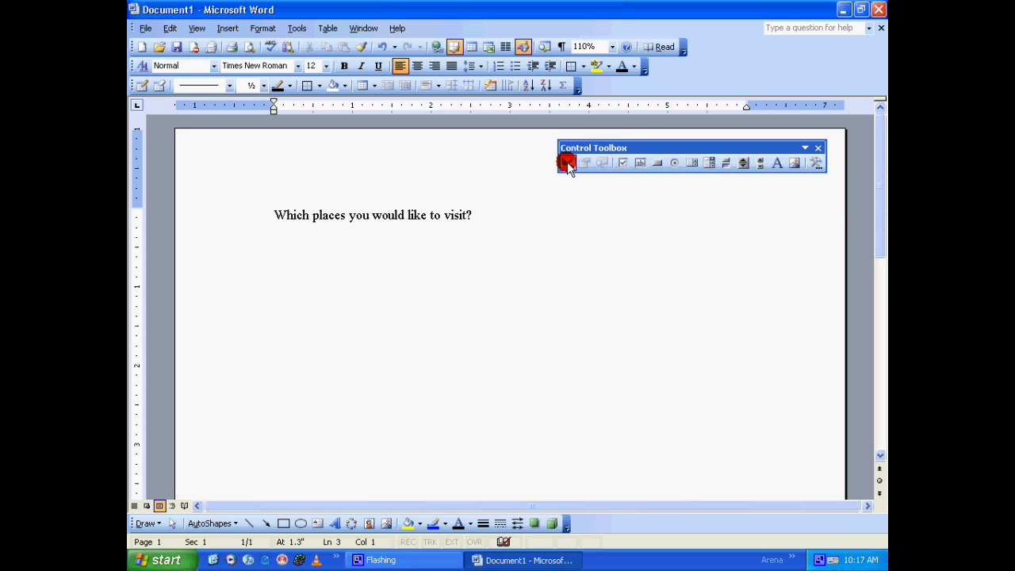
pyautogui.click(625, 165)
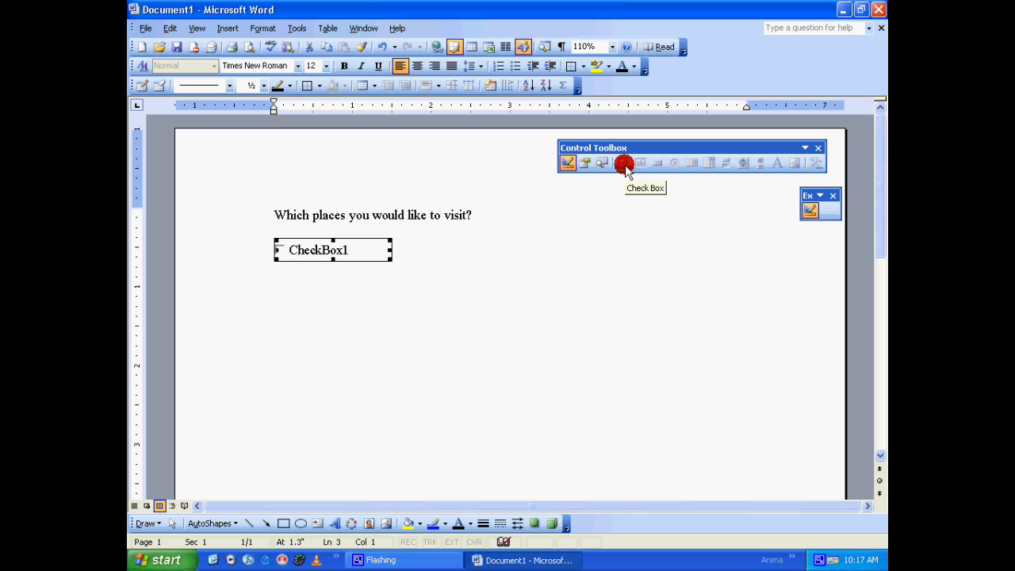
pyautogui.press('Return')
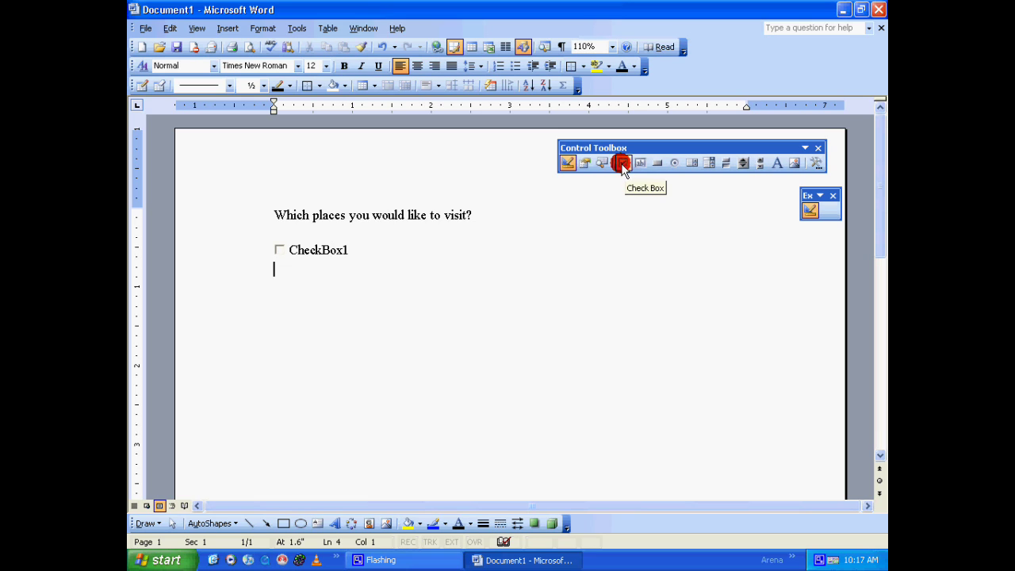
pyautogui.click(623, 163)
pyautogui.press('Return')
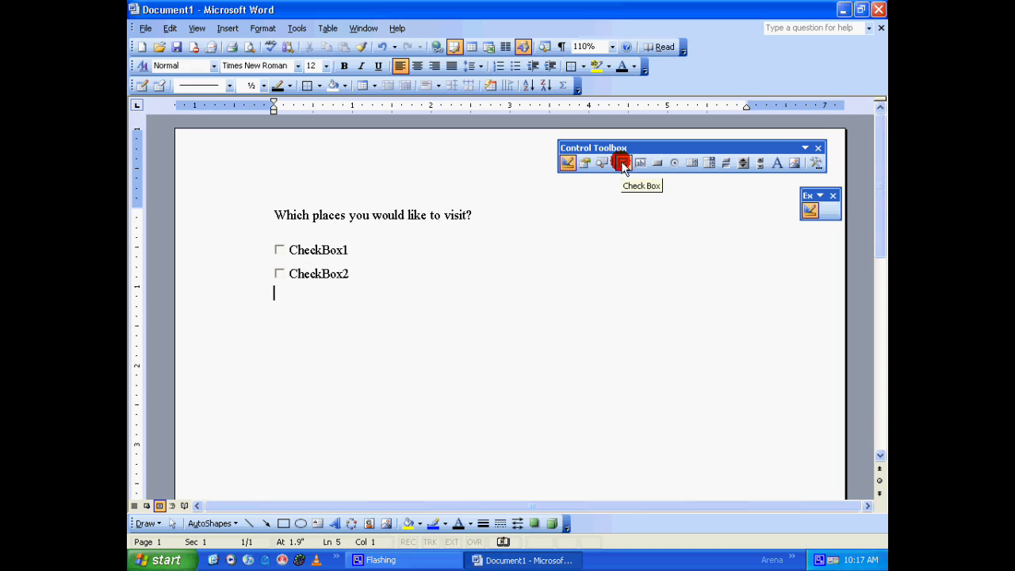
pyautogui.click(623, 163)
pyautogui.press('Return')
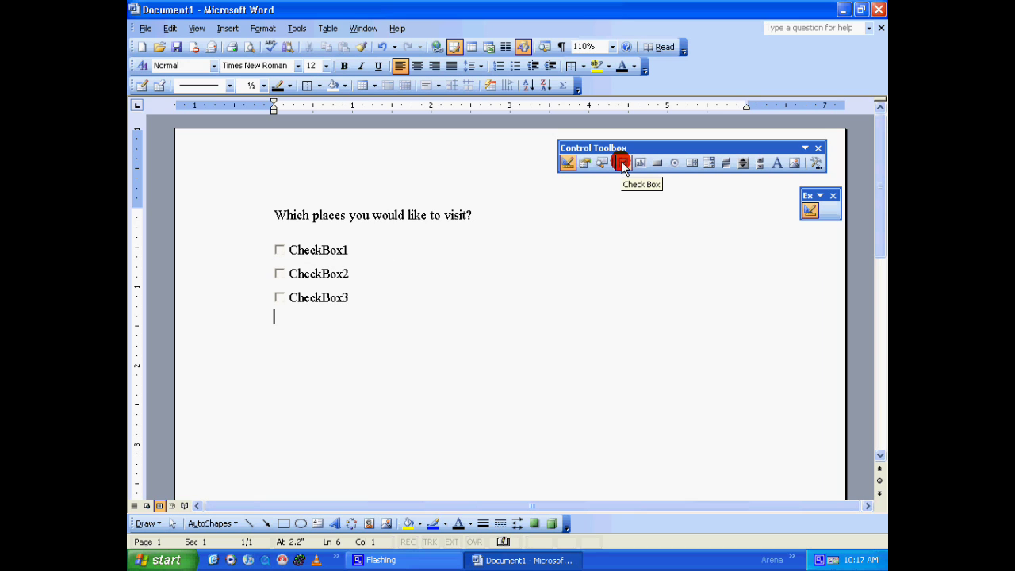
pyautogui.click(623, 164)
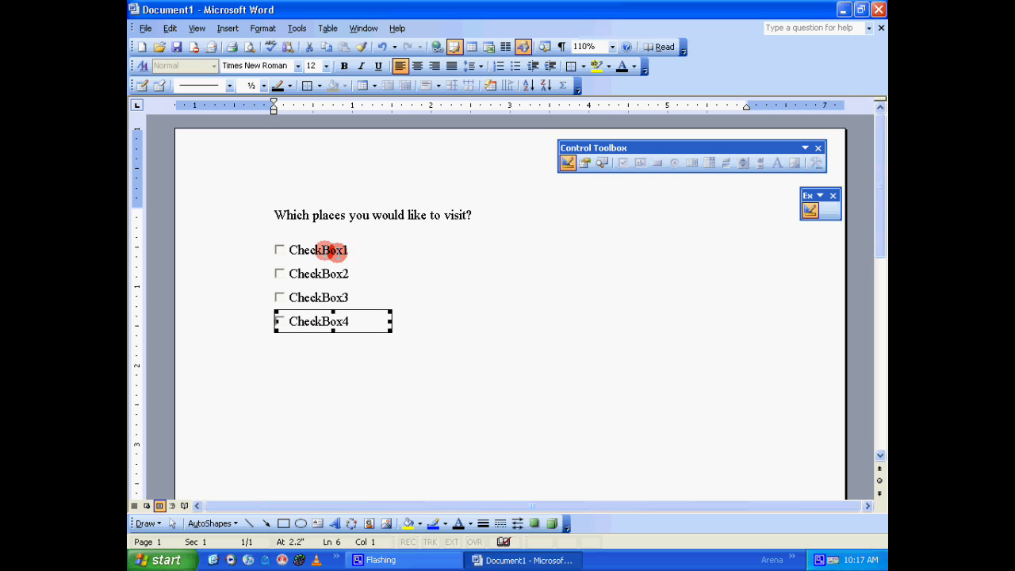
pyautogui.click(321, 251)
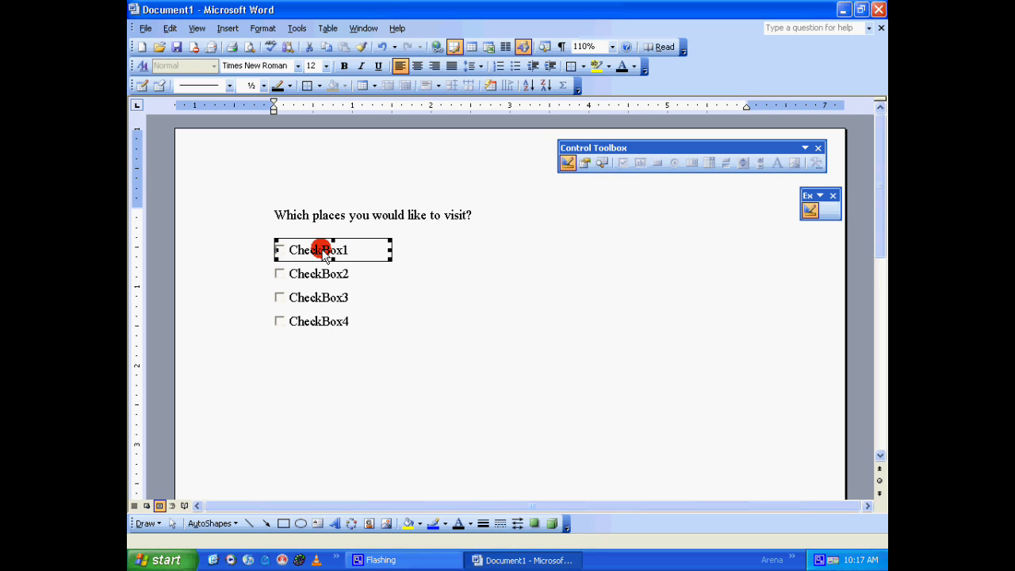
# Step: Set CheckBox1's caption to 'South Africa', then bring up CheckBox2 in the properties sheet
pyautogui.rightClick(319, 251)
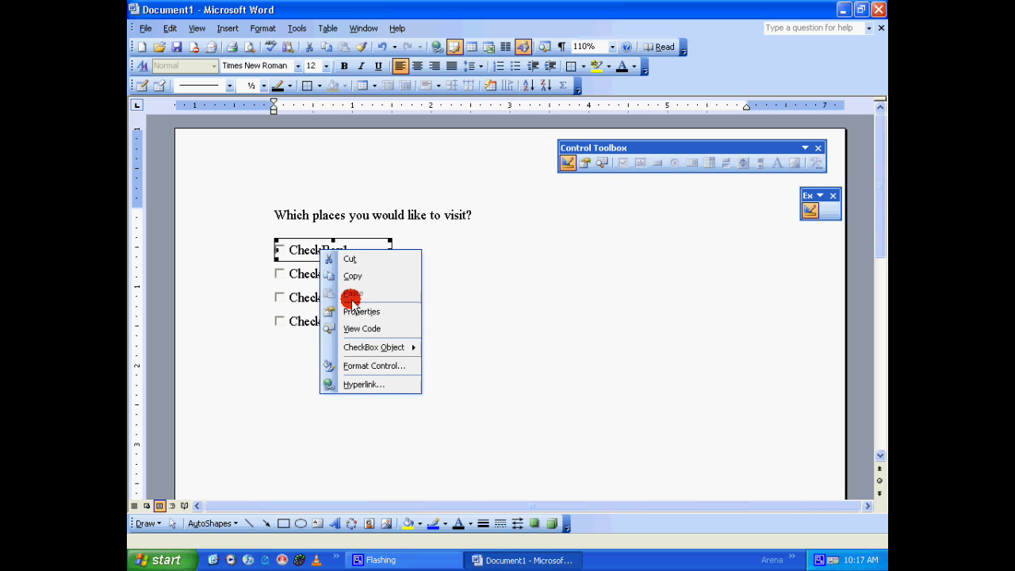
pyautogui.click(390, 308)
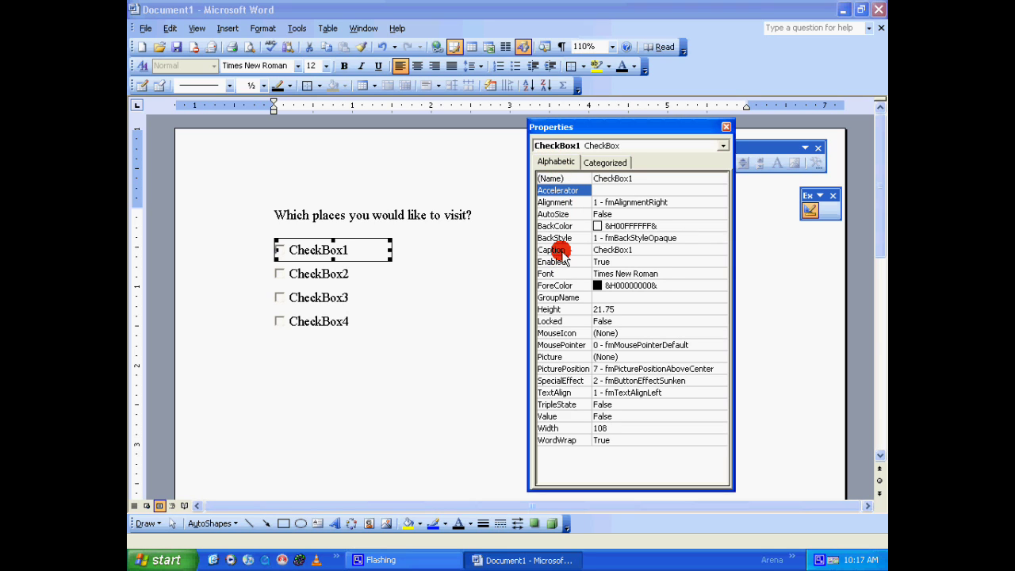
pyautogui.click(627, 251)
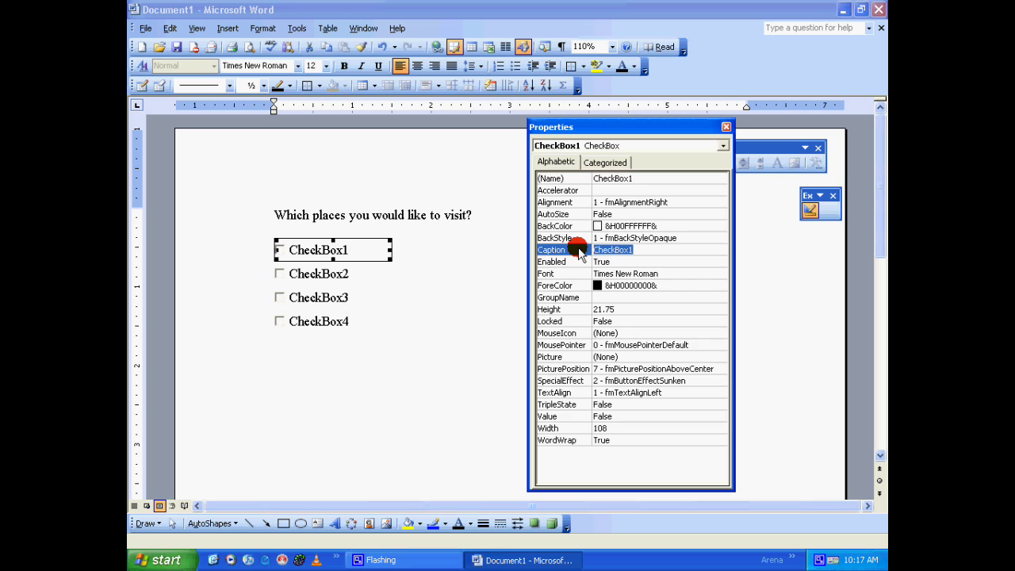
pyautogui.write('South Africa')
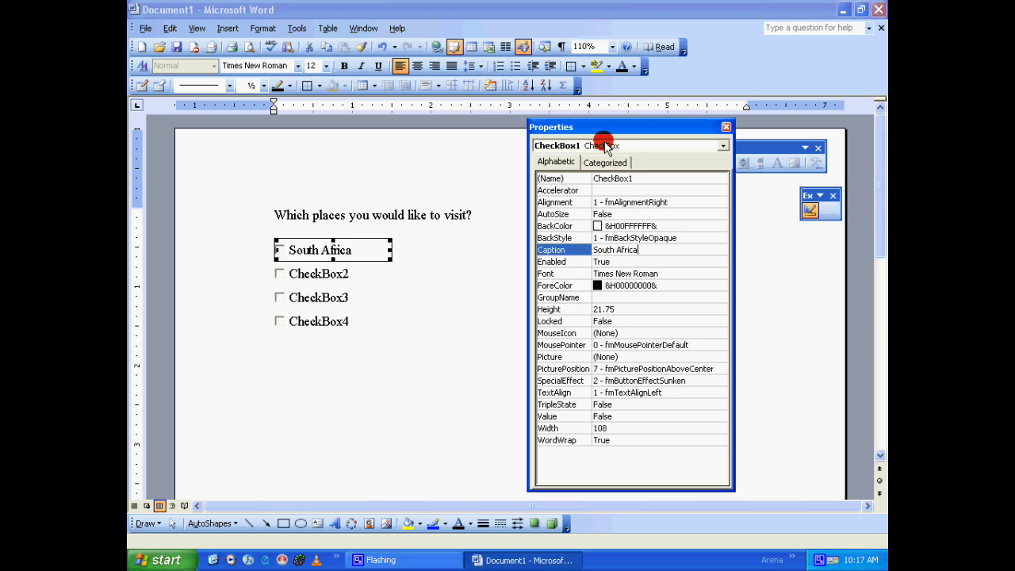
pyautogui.click(724, 147)
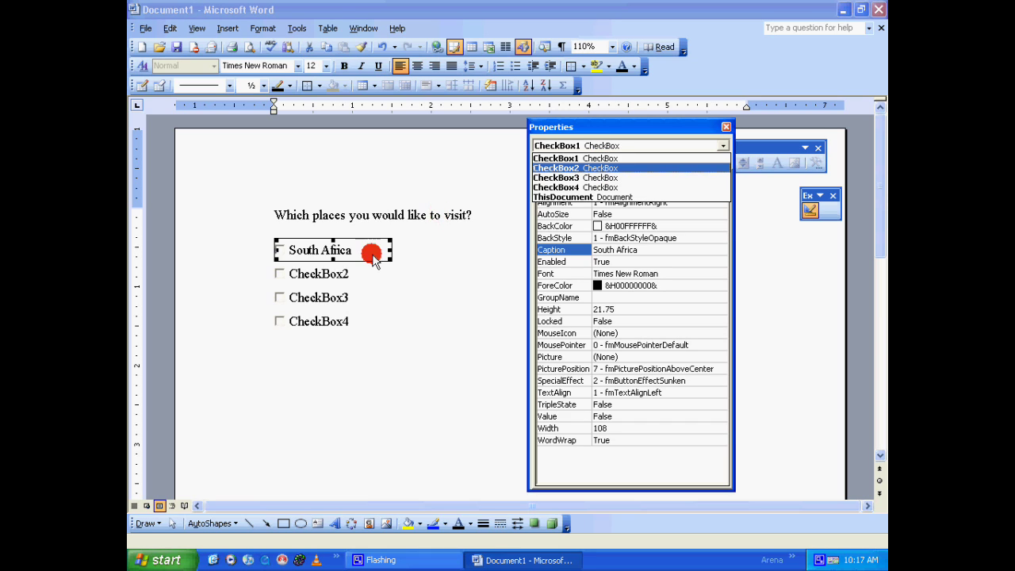
pyautogui.click(593, 168)
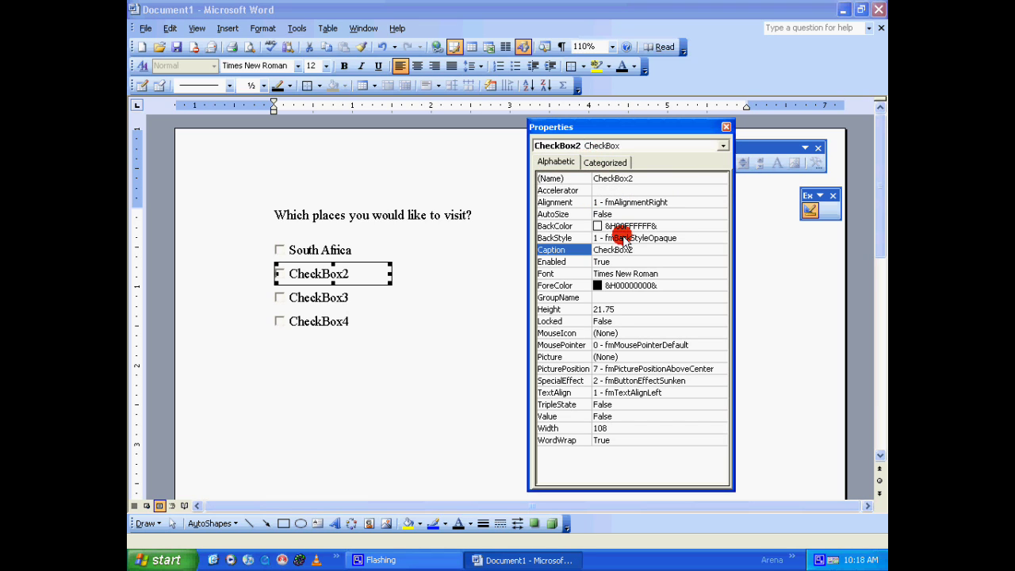
# Step: Change CheckBox2's caption to 'Hawaii'
pyautogui.click(536, 248)
pyautogui.write('Haw')
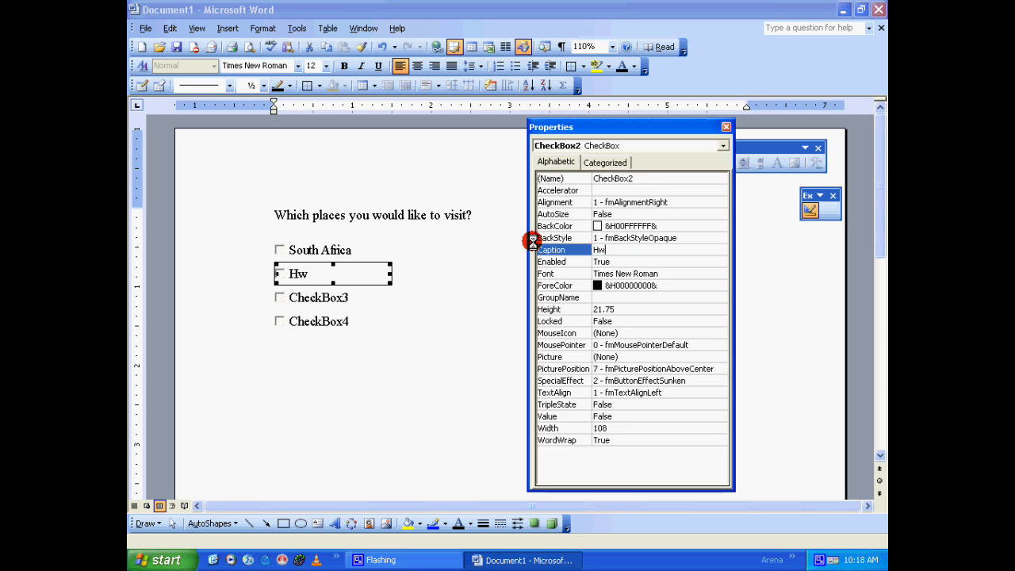
pyautogui.press('BackSpace')
pyautogui.write('we')
pyautogui.press('BackSpace')
pyautogui.press('BackSpace')
pyautogui.write('waii')
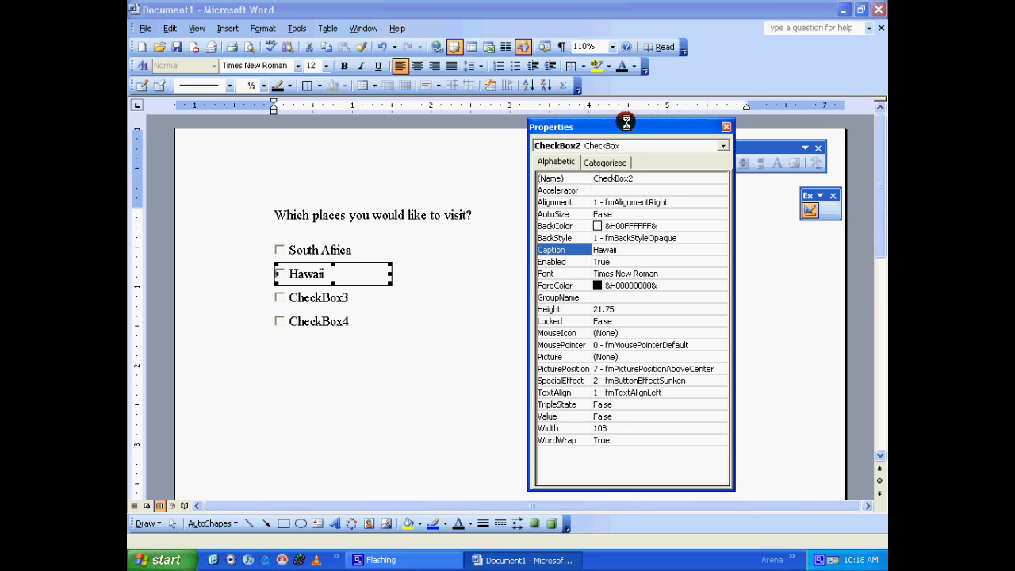
# Step: Switch to CheckBox3 and set its caption to 'Switzerland'
pyautogui.click(607, 146)
pyautogui.click(595, 178)
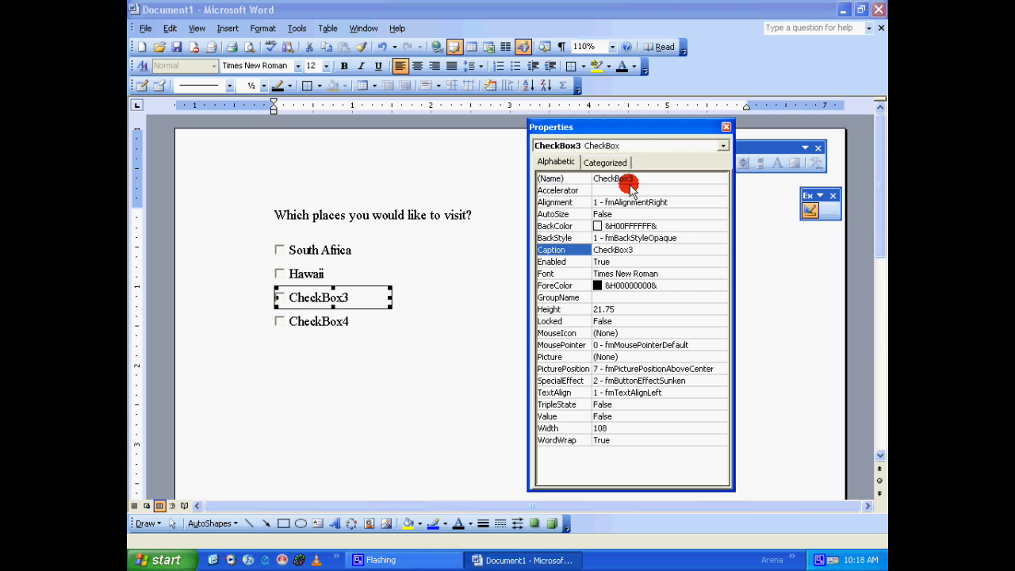
pyautogui.click(541, 249)
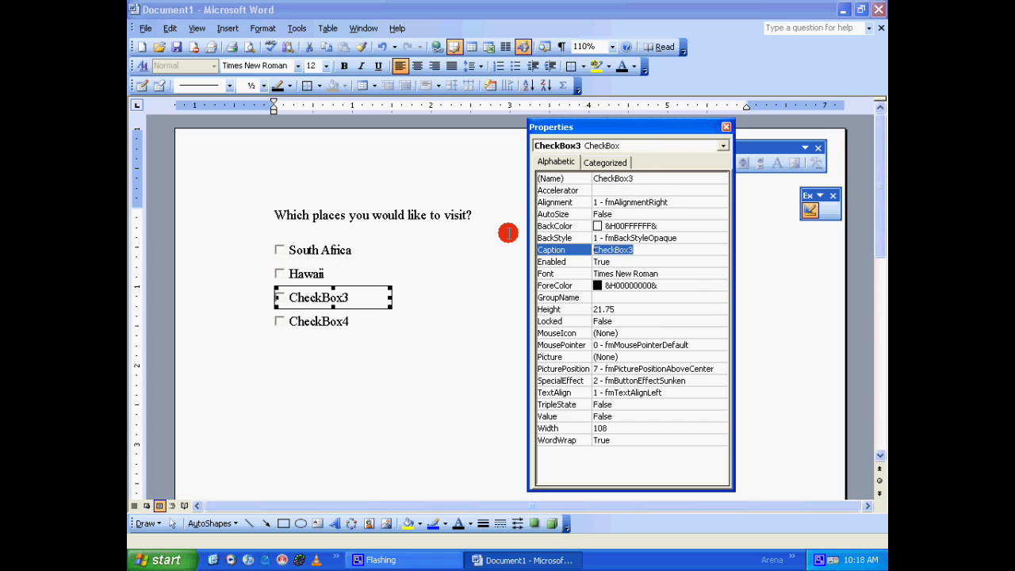
pyautogui.write('S')
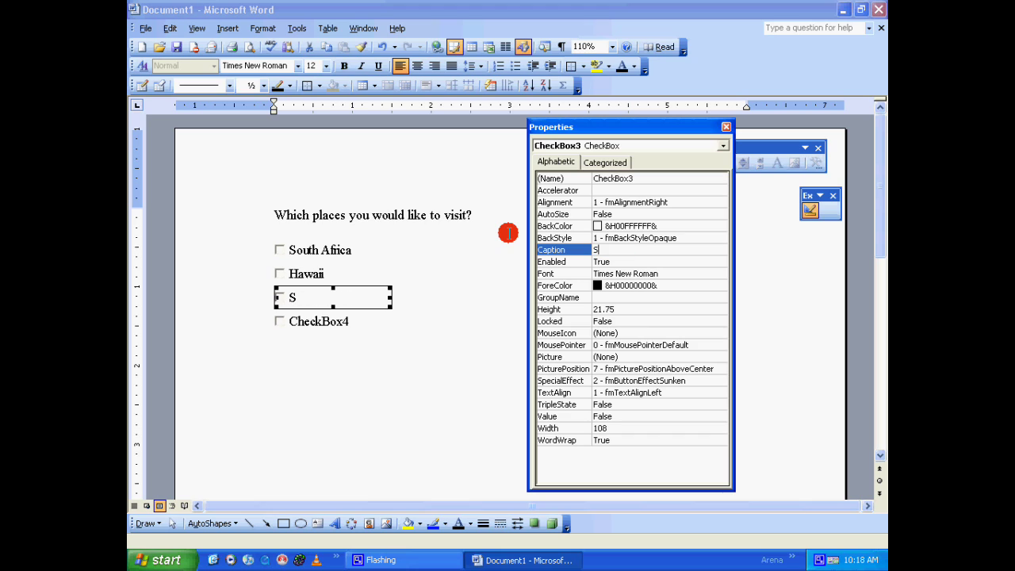
pyautogui.write('witzerland')
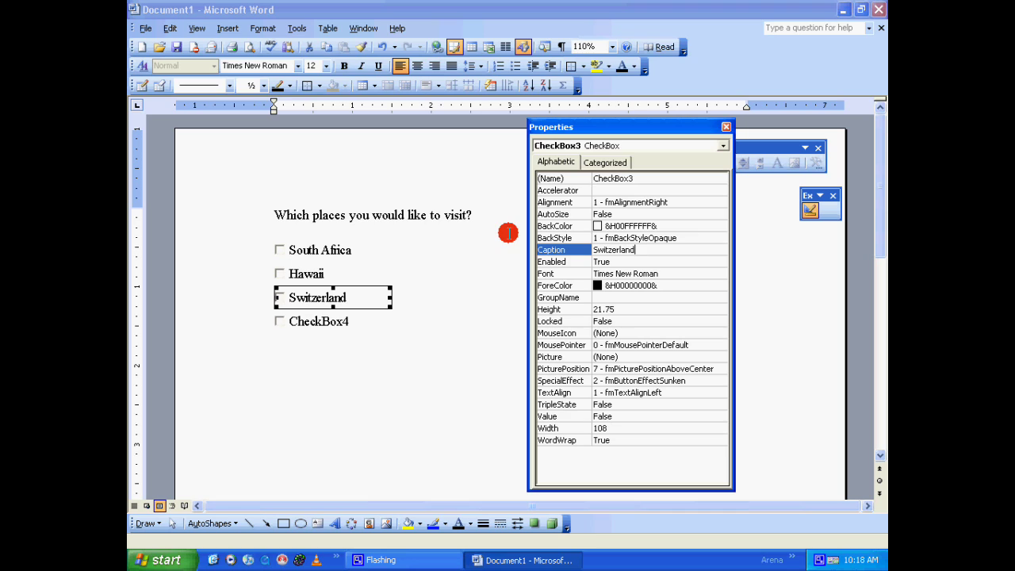
# Step: Set CheckBox4's caption to 'Austria' and close the properties sheet
pyautogui.click(621, 145)
pyautogui.click(605, 187)
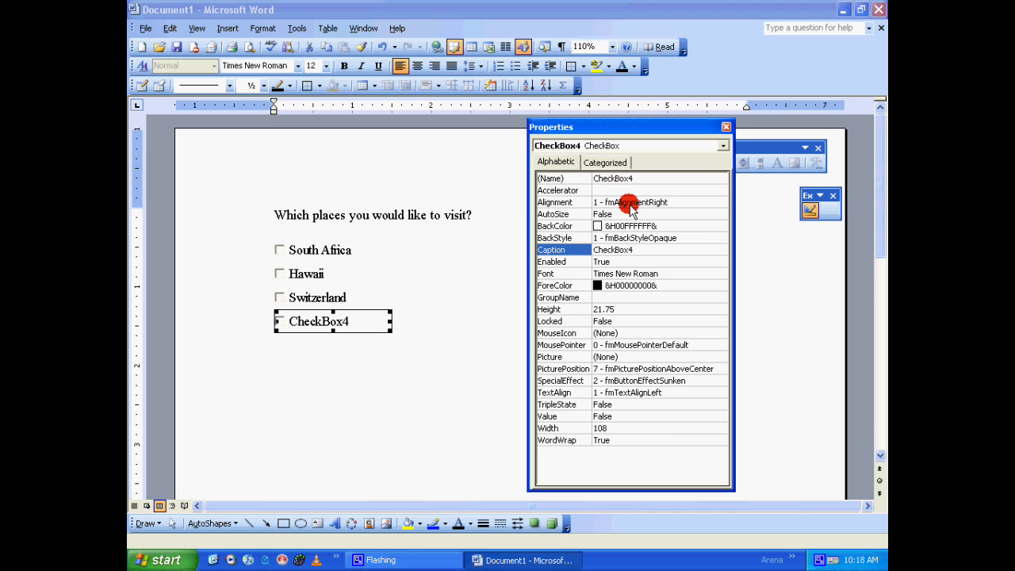
pyautogui.doubleClick(638, 249)
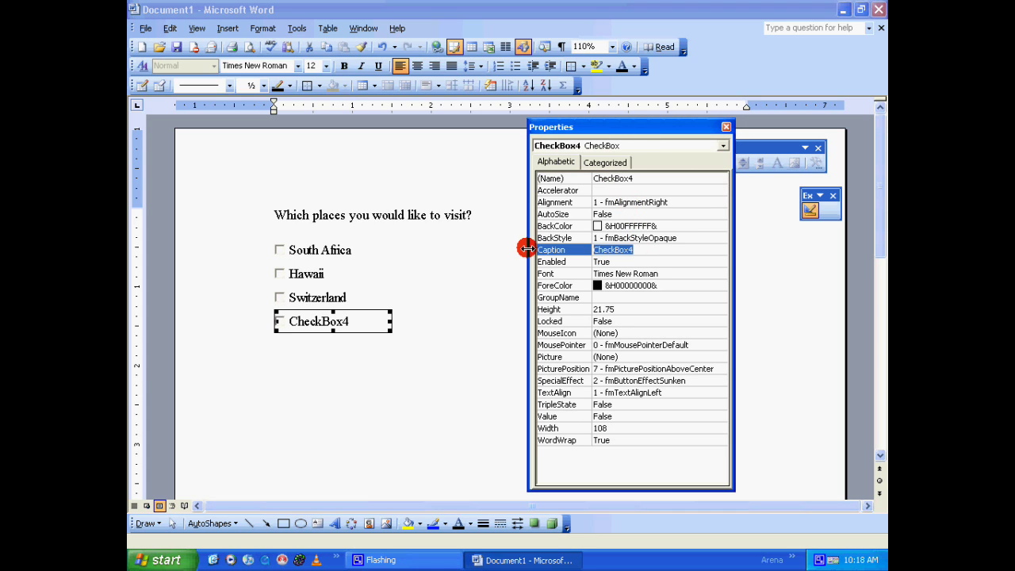
pyautogui.write('Austria')
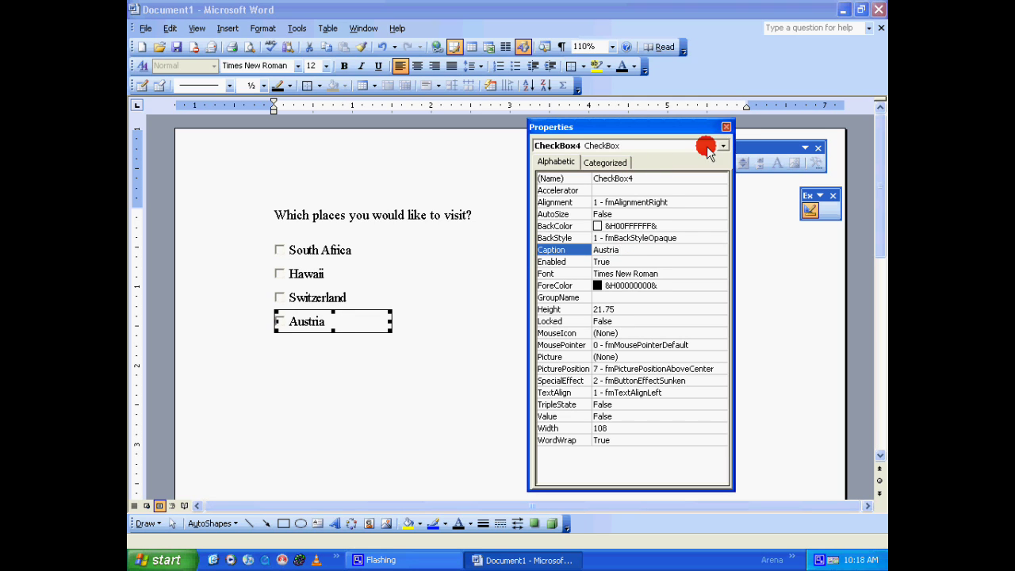
pyautogui.click(727, 127)
pyautogui.click(544, 296)
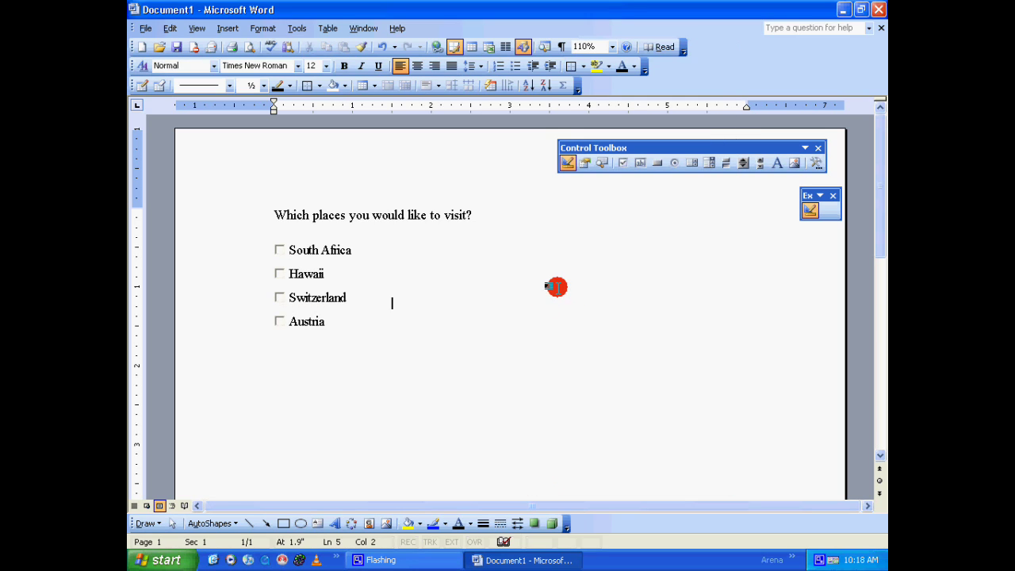
# Step: Exit Design Mode and test the Hawaii, Switzerland and Austria checkboxes, leaving them unticked
pyautogui.click(568, 164)
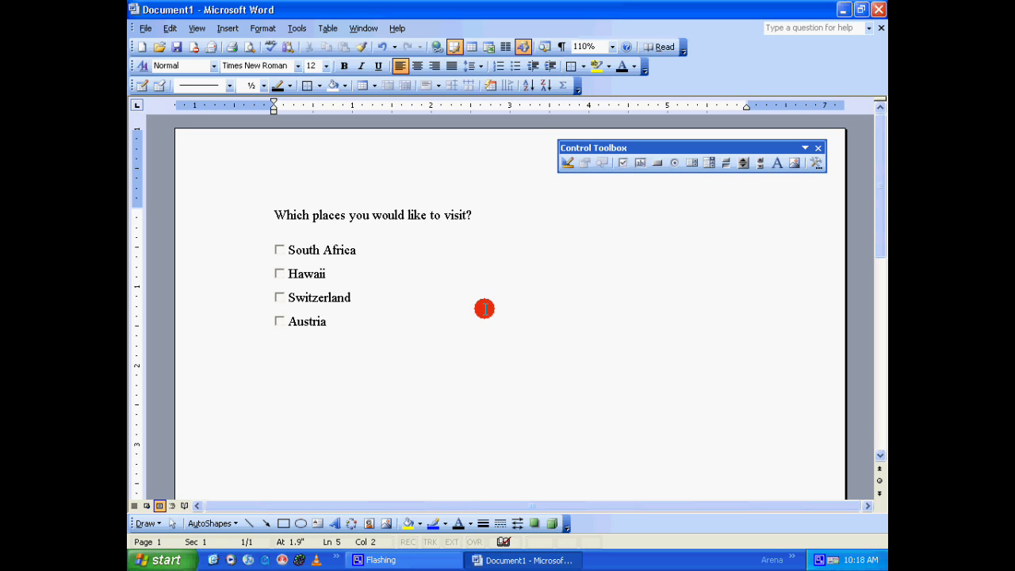
pyautogui.click(280, 272)
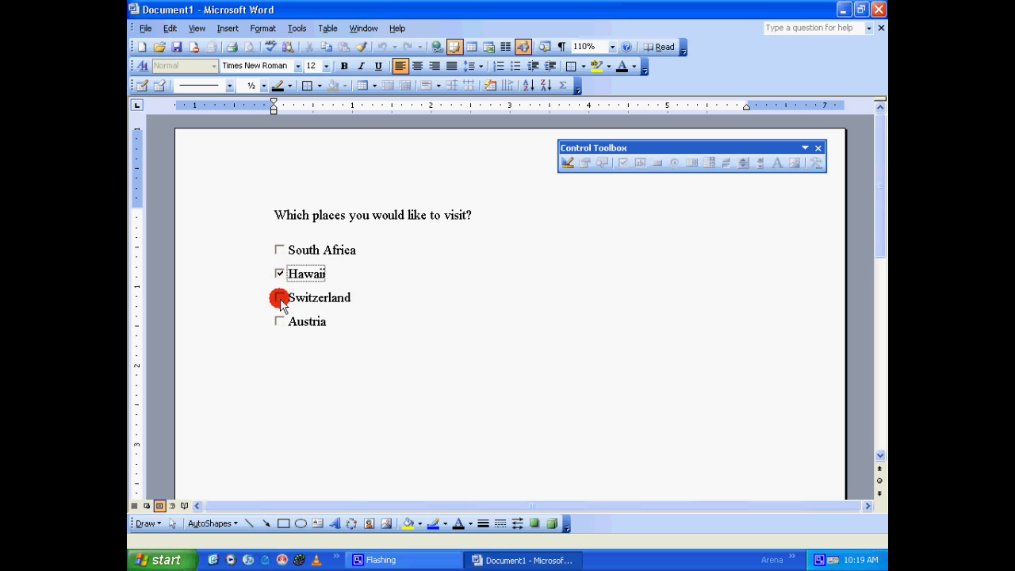
pyautogui.click(279, 297)
pyautogui.click(279, 321)
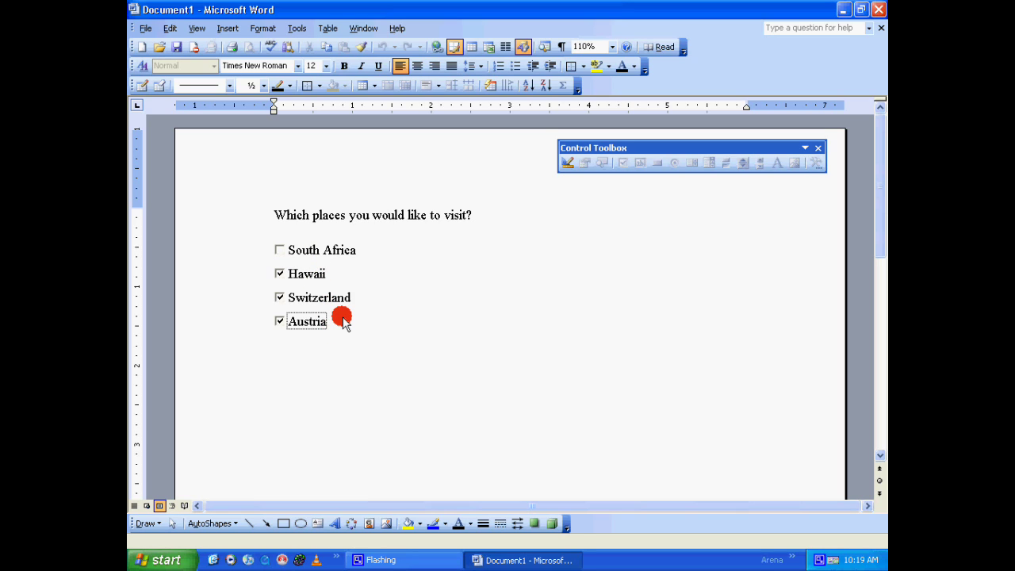
pyautogui.click(278, 272)
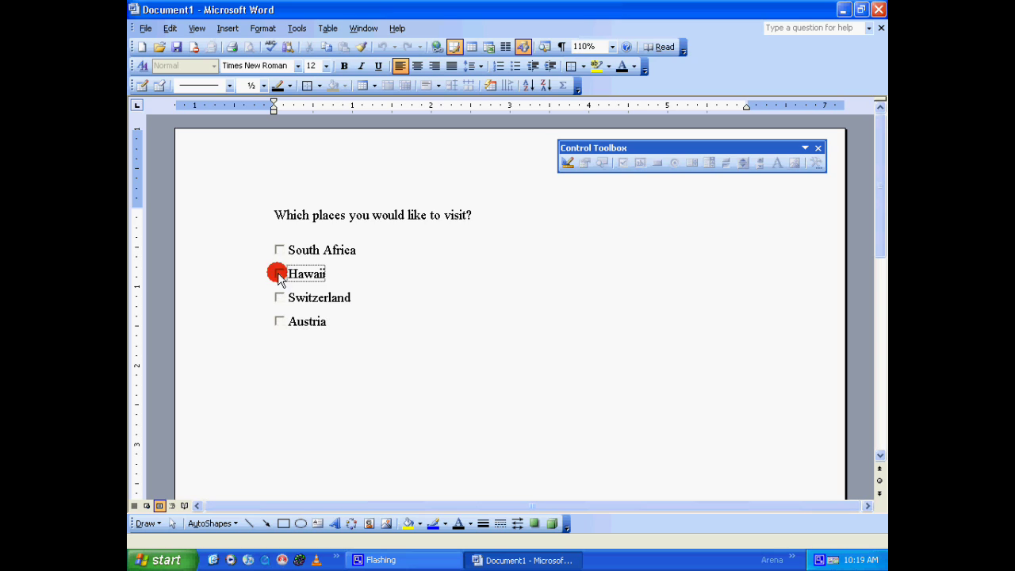
# Step: Back in Design Mode, insert a Label1 label on a new line below Austria
pyautogui.click(567, 164)
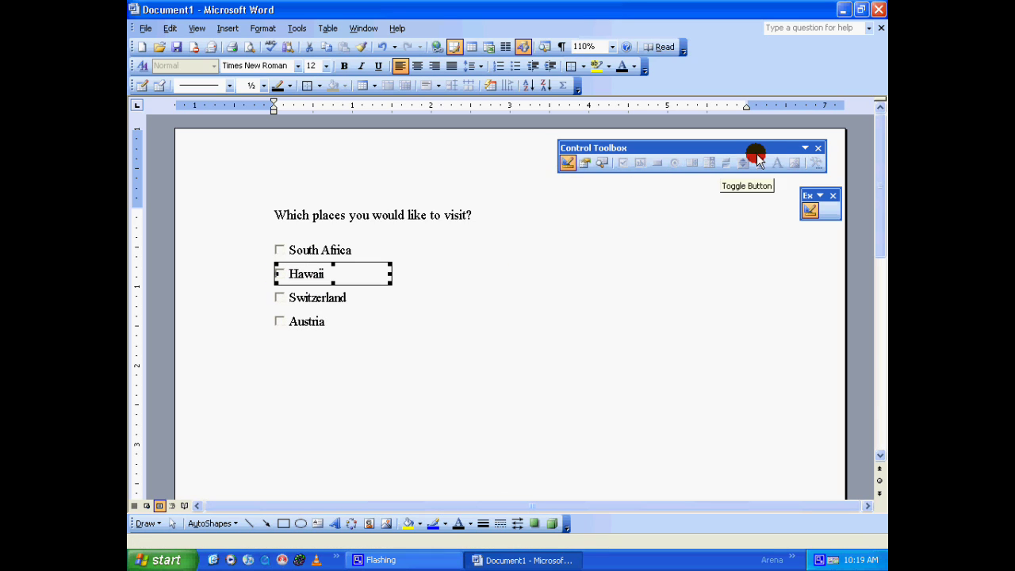
pyautogui.click(324, 325)
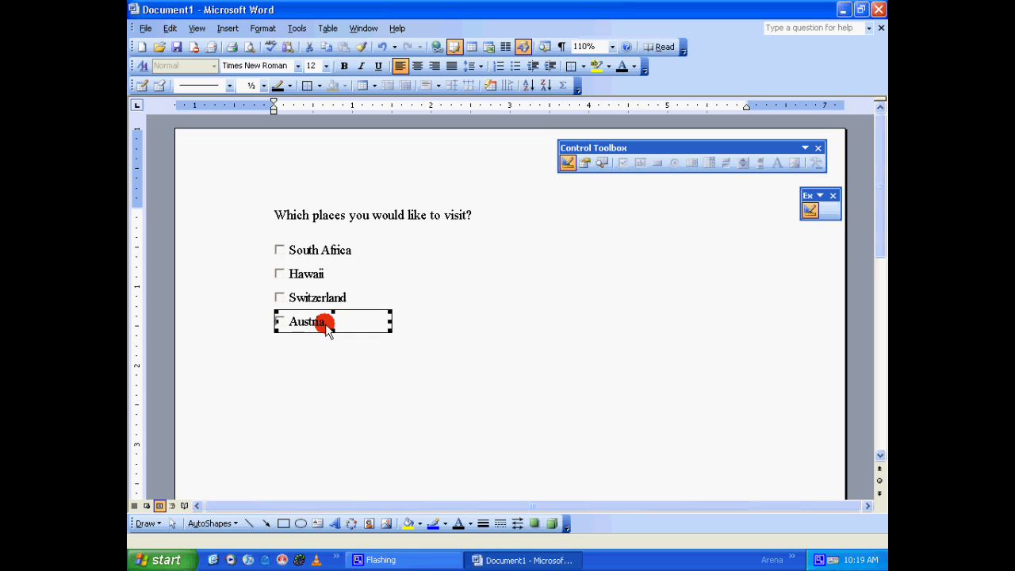
pyautogui.click(326, 331)
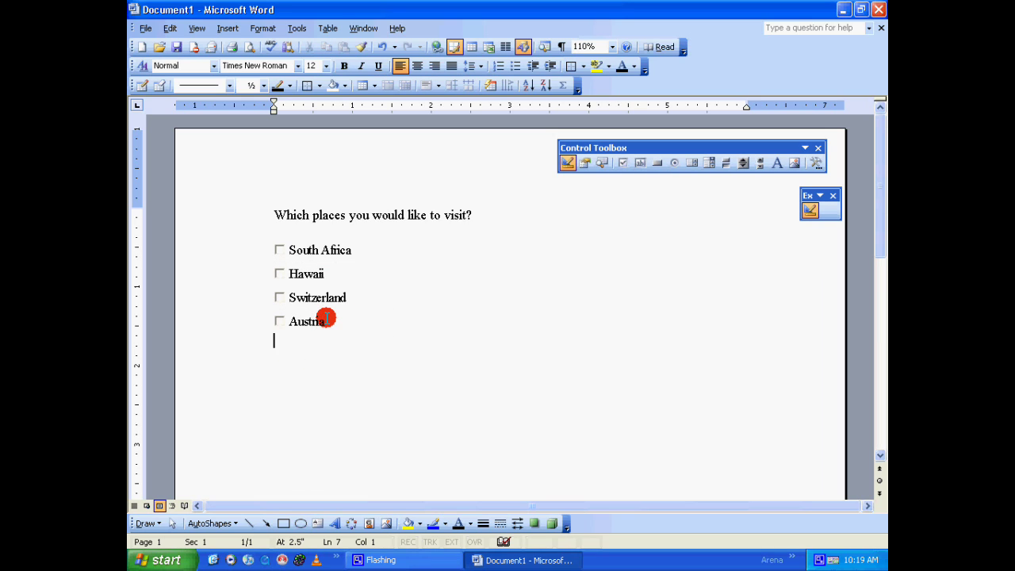
pyautogui.press('Return')
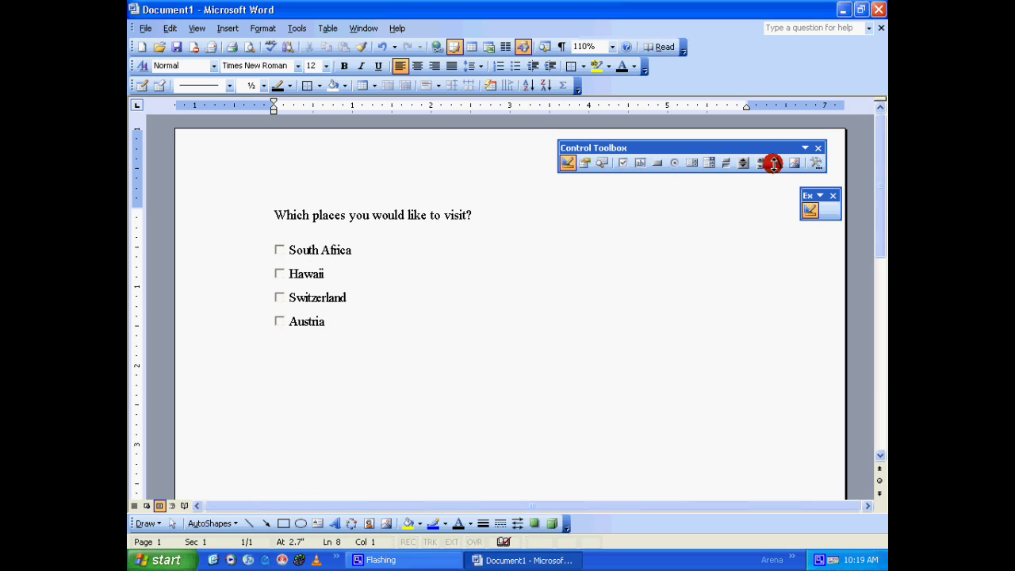
pyautogui.click(773, 163)
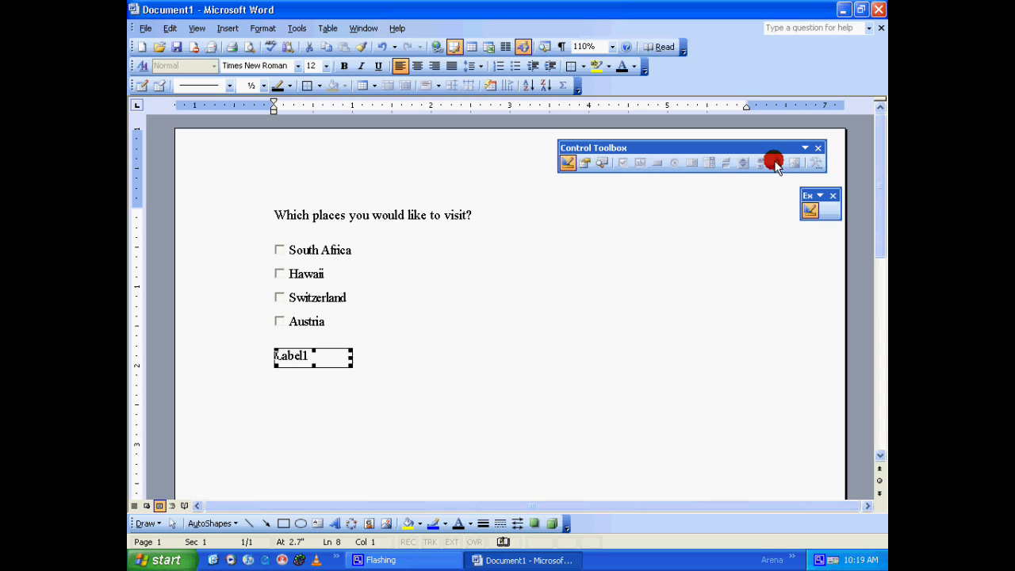
pyautogui.press('Return')
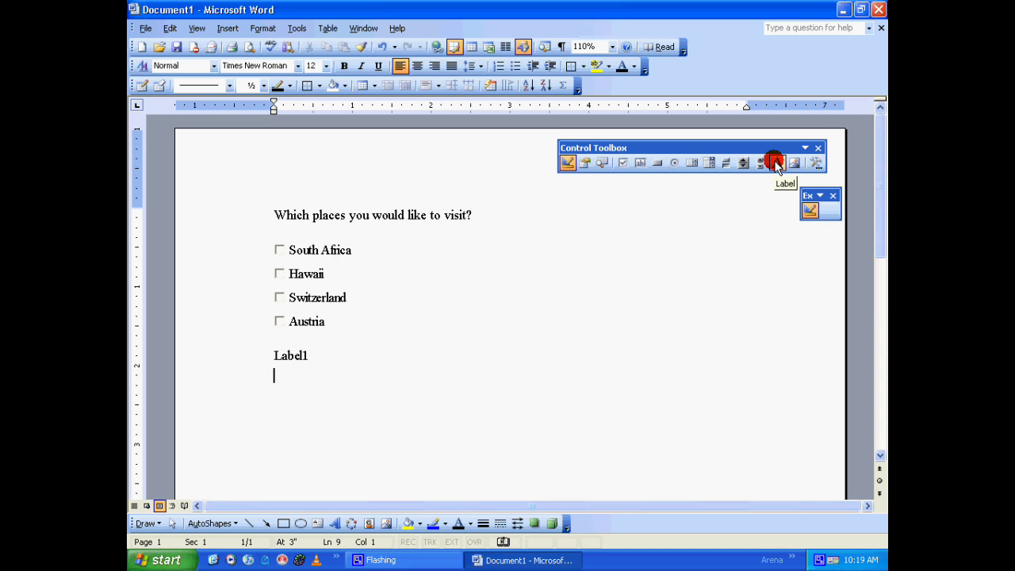
# Step: Insert a text box below the label and drag it to a larger size
pyautogui.click(639, 164)
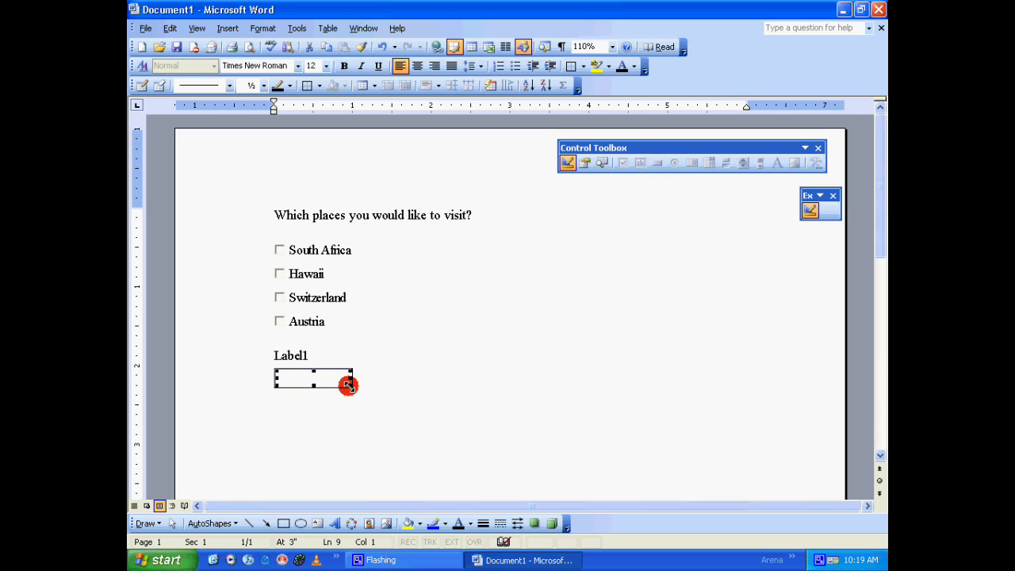
pyautogui.moveTo(348, 386); pyautogui.dragTo(452, 421)
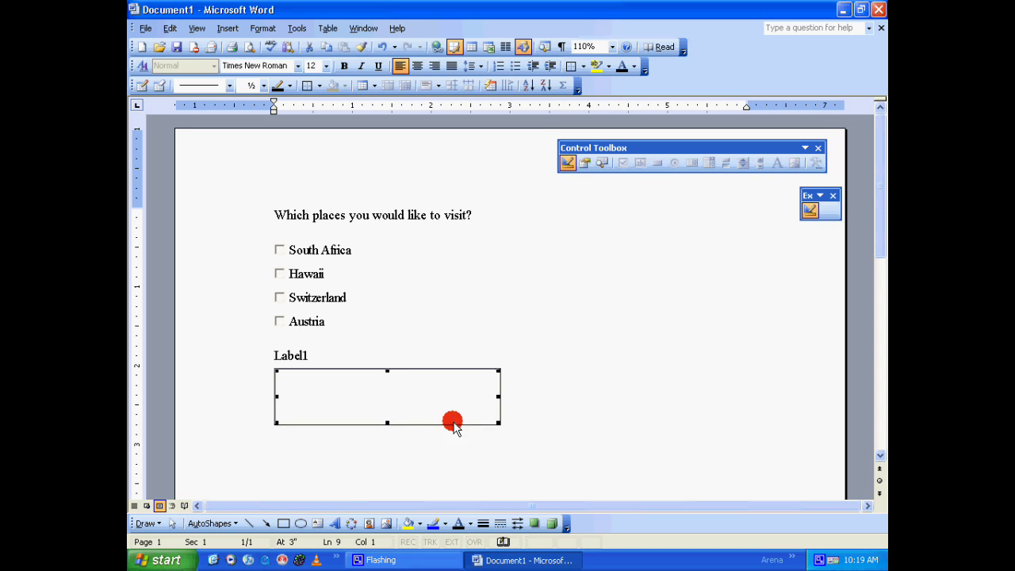
pyautogui.click(581, 381)
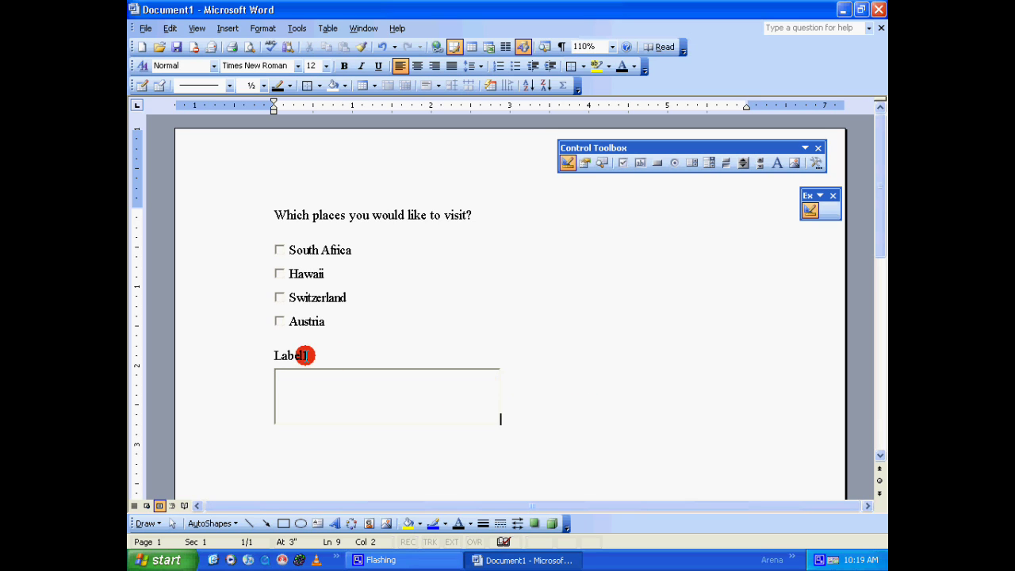
pyautogui.click(298, 354)
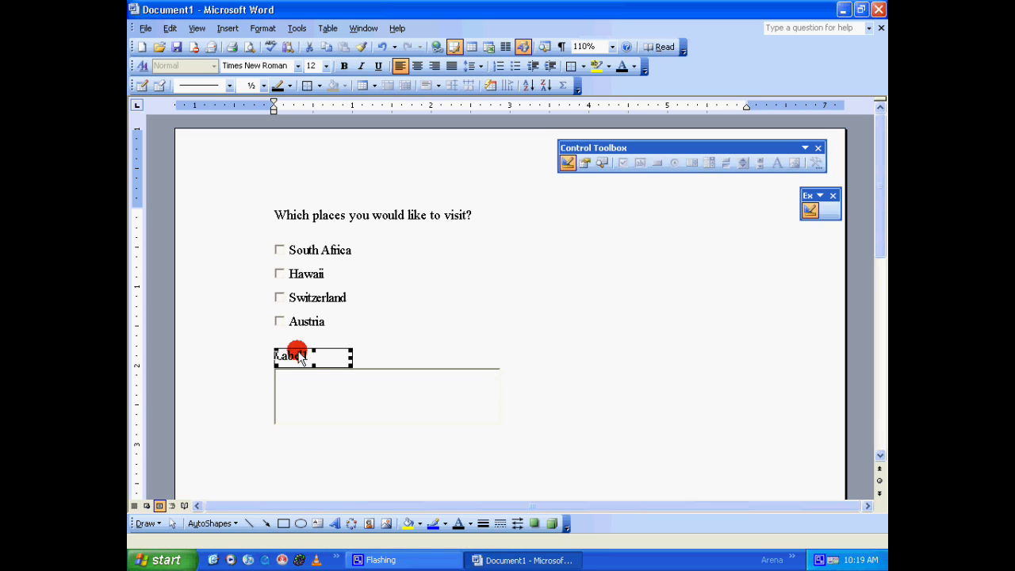
pyautogui.rightClick(295, 353)
# Step: Set Label1's caption to 'Others, Please Specify :' and close its properties
pyautogui.click(339, 414)
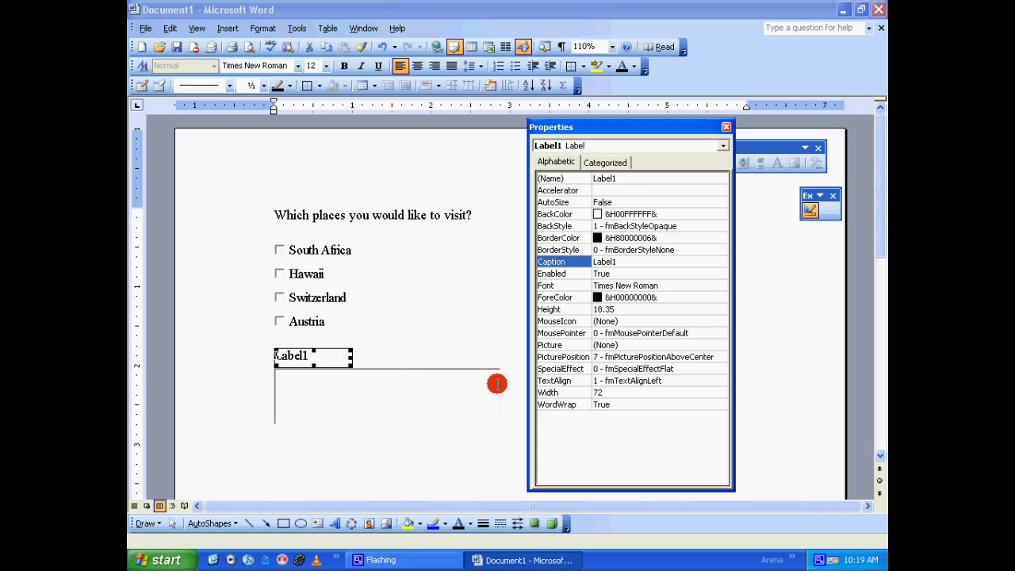
pyautogui.click(566, 262)
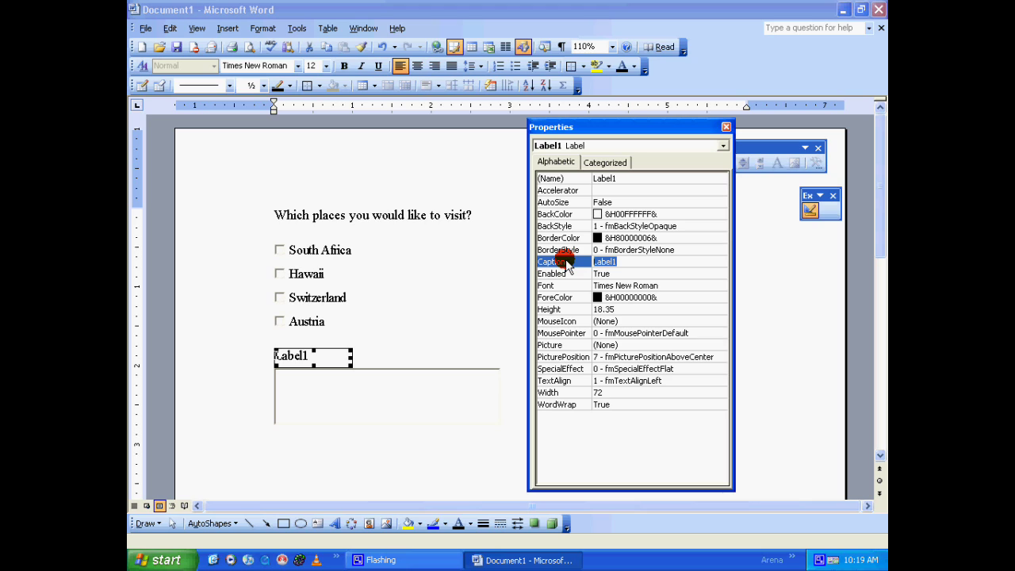
pyautogui.write('Others, Please ')
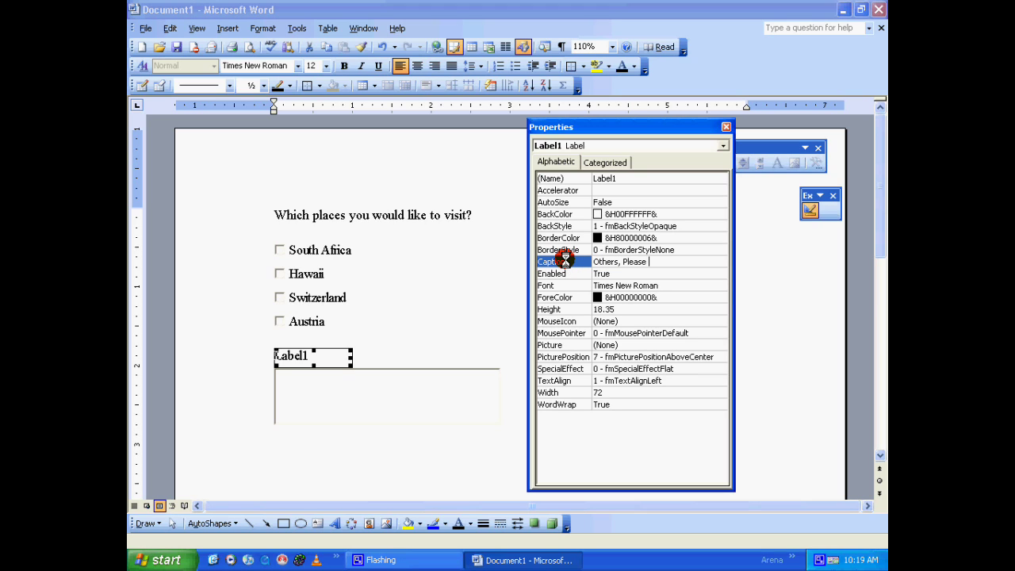
pyautogui.write('Speci')
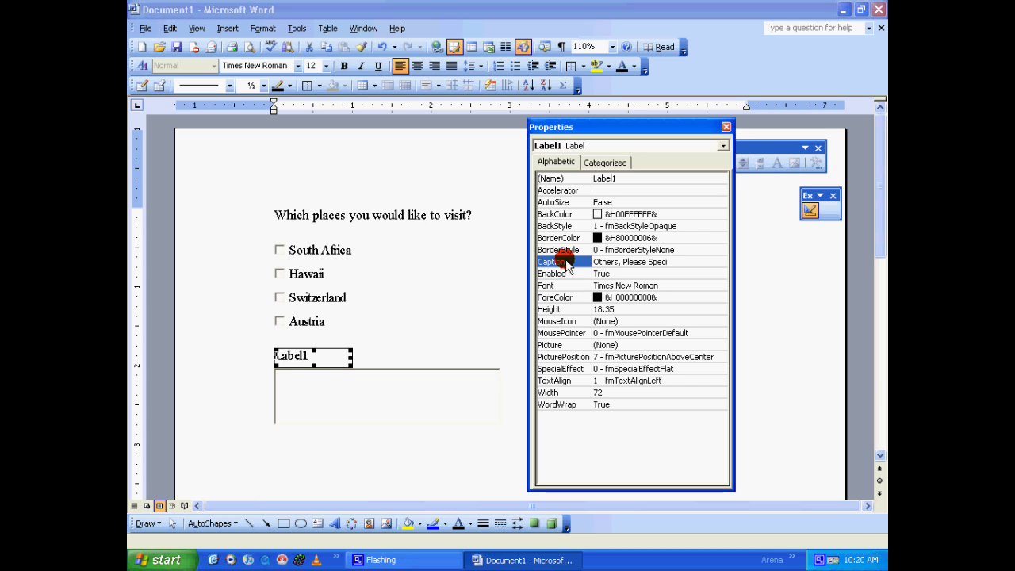
pyautogui.write('fy :')
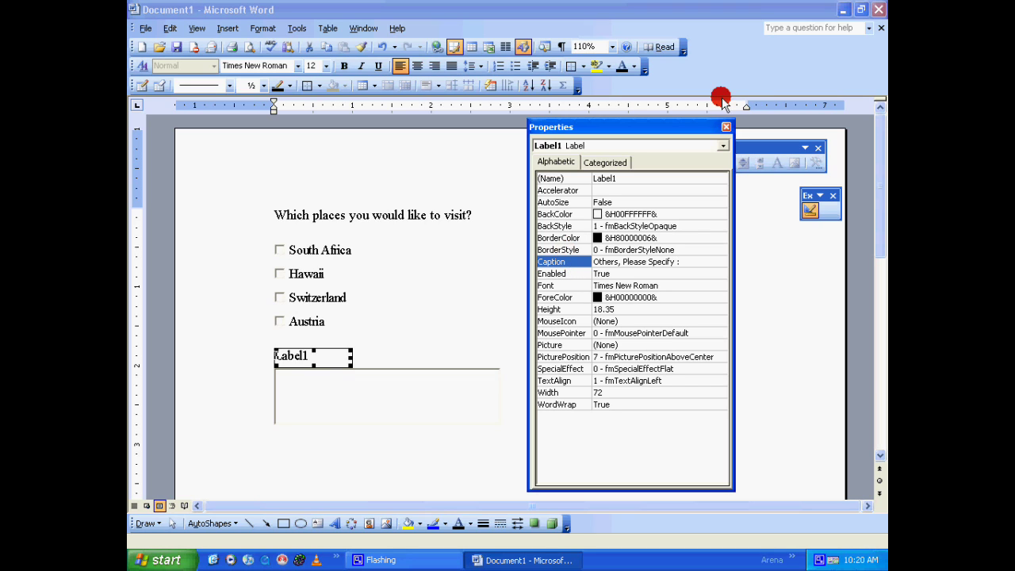
pyautogui.click(725, 127)
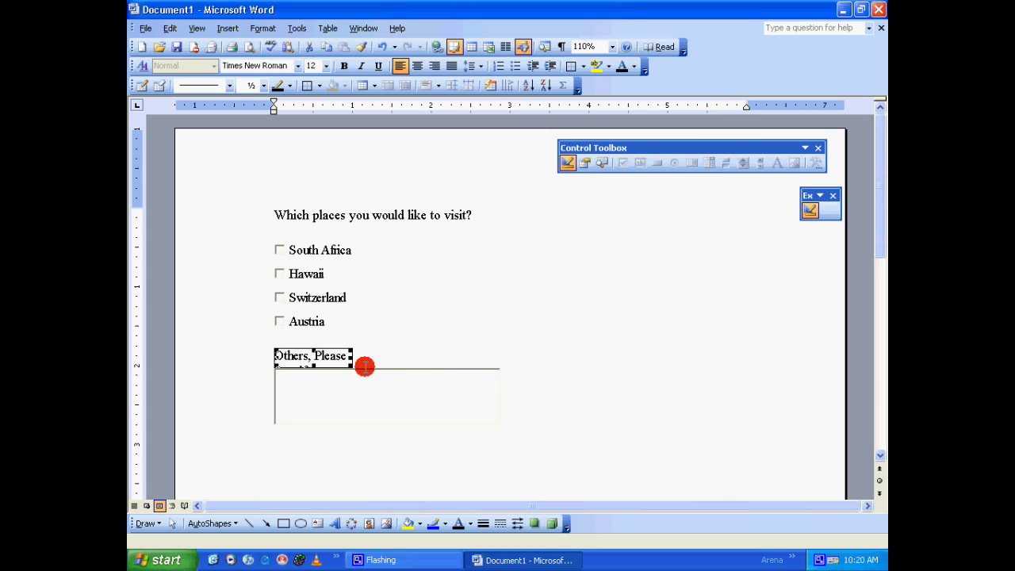
pyautogui.click(364, 365)
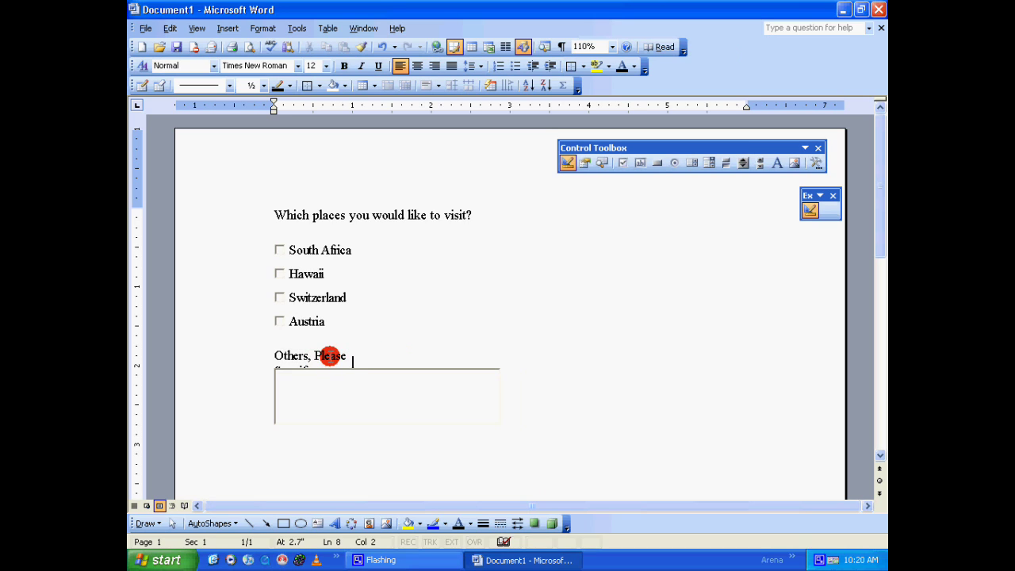
# Step: Widen the label so its full caption shows, then exit Design Mode
pyautogui.click(329, 355)
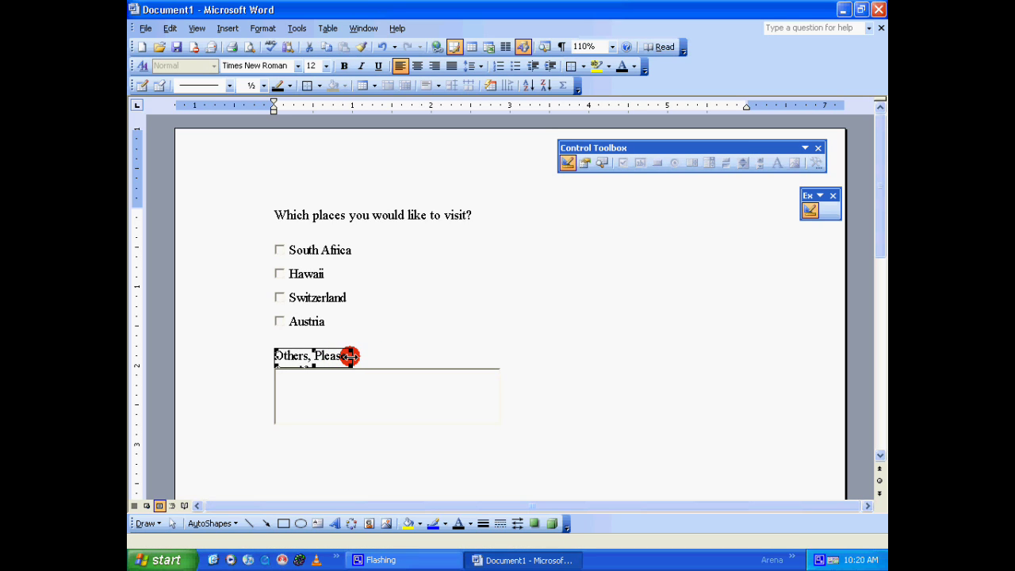
pyautogui.moveTo(350, 356); pyautogui.dragTo(414, 356)
pyautogui.click(547, 346)
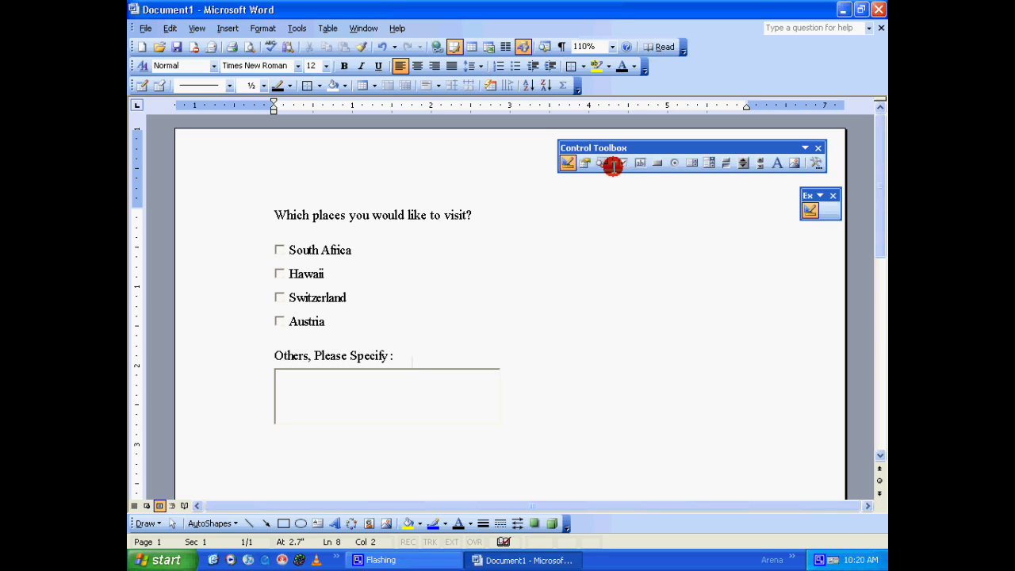
pyautogui.click(569, 163)
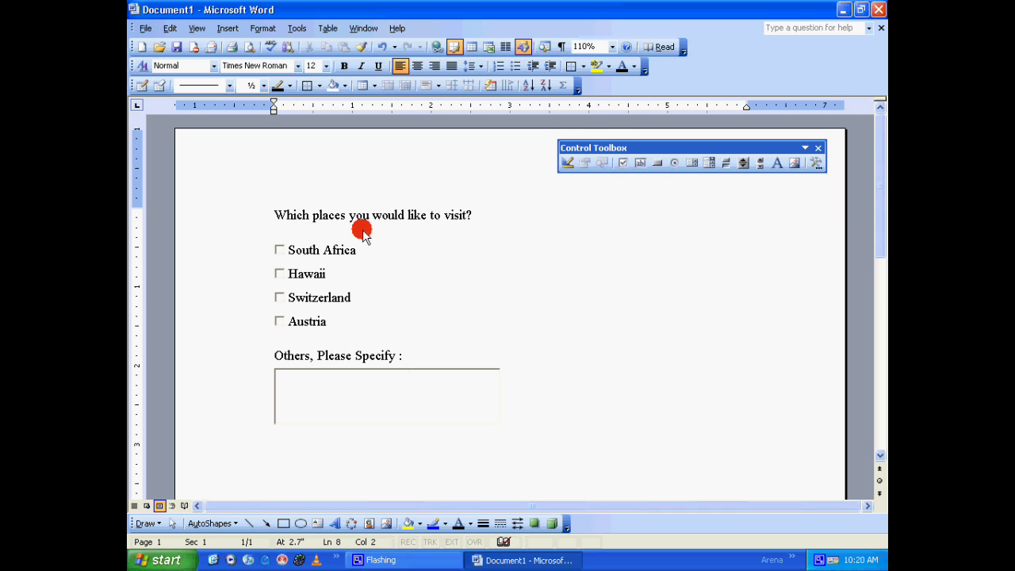
# Step: Tick the Hawaii, Switzerland and Austria checkboxes, leaving South Africa unticked, and click into the Others box
pyautogui.click(279, 272)
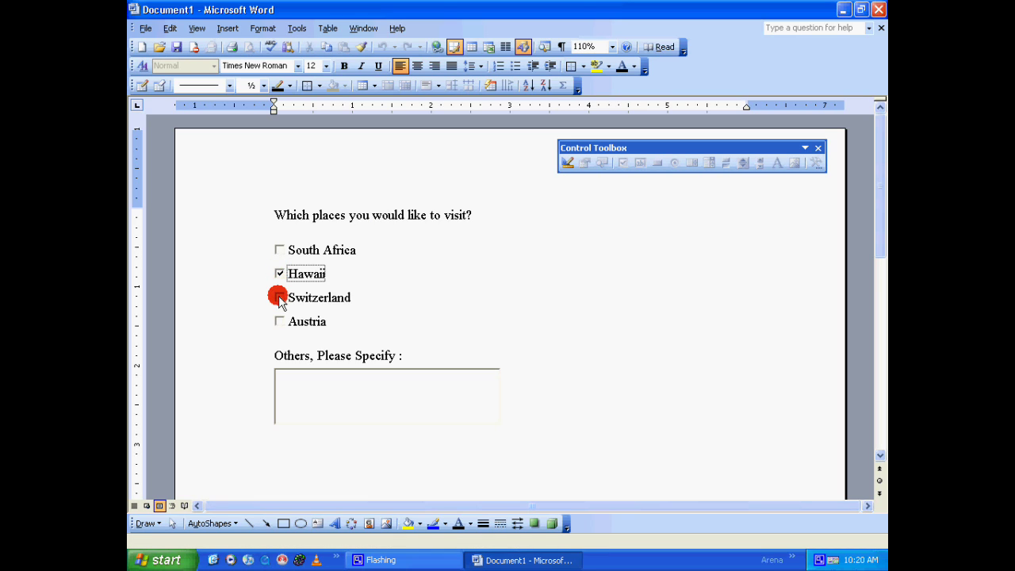
pyautogui.click(280, 297)
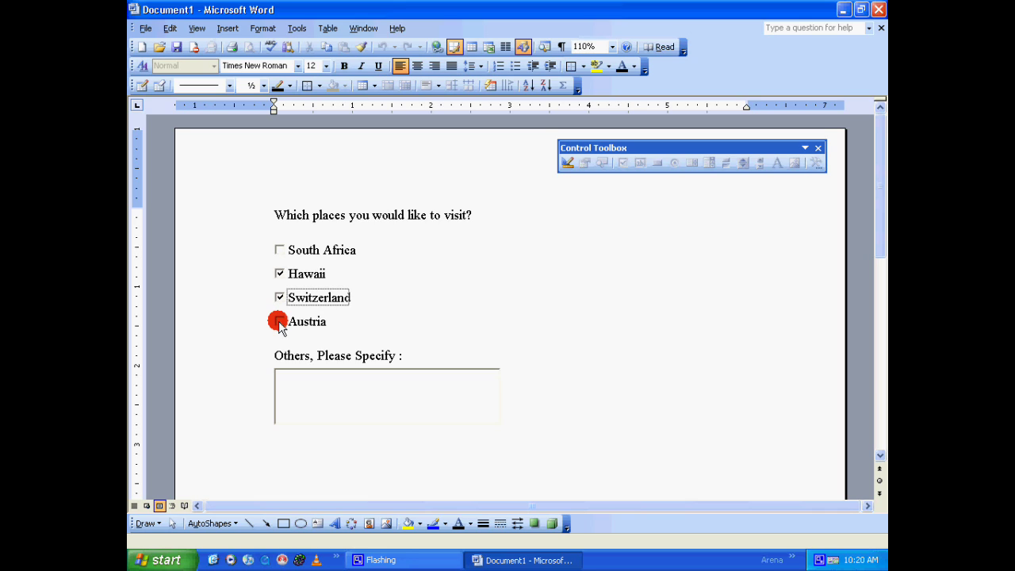
pyautogui.click(279, 321)
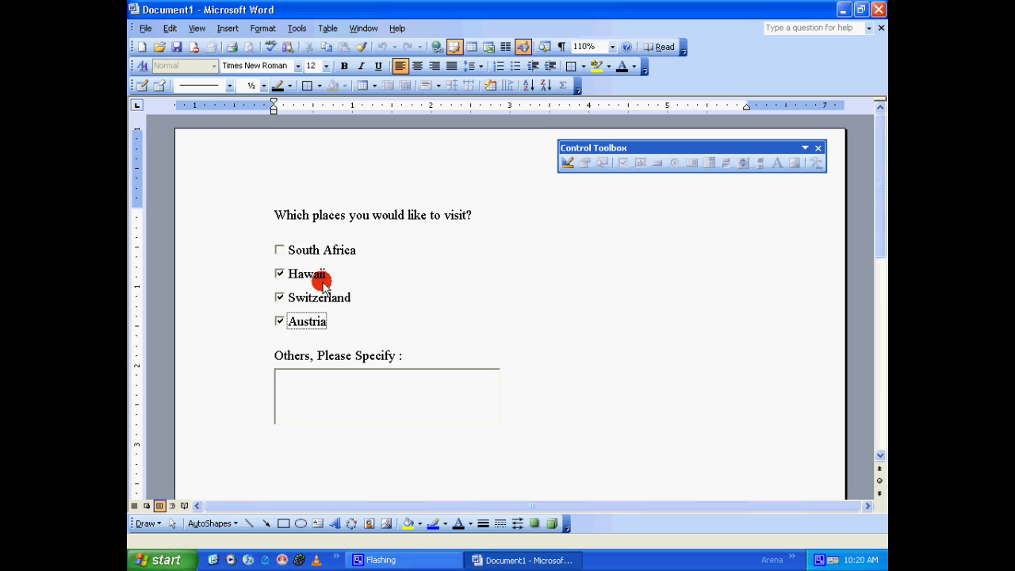
pyautogui.click(338, 378)
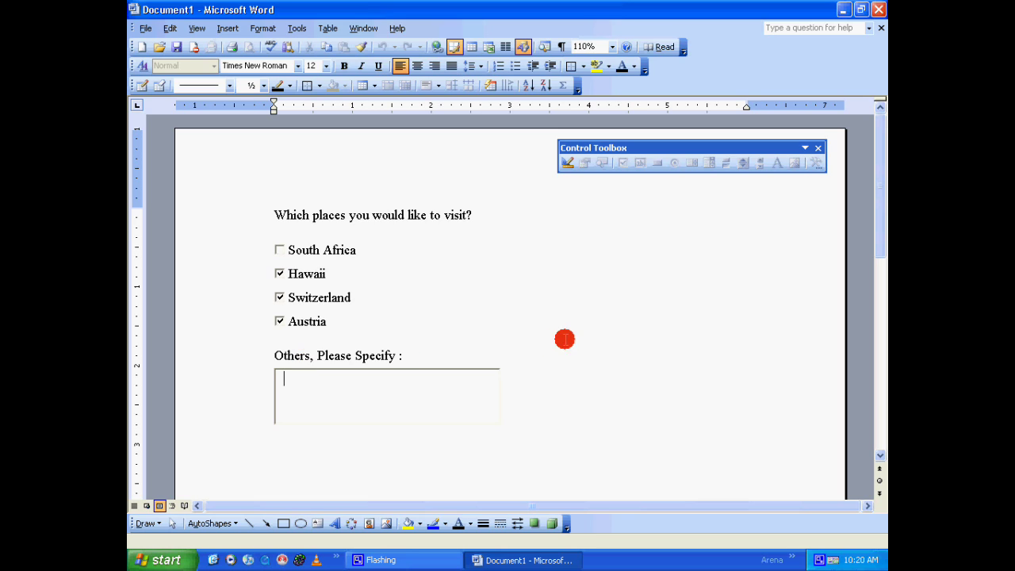
# Step: Enter 'Canada, US, Germany, Australia, New Zealand' in the Others box and return to its start
pyautogui.write('Cana')
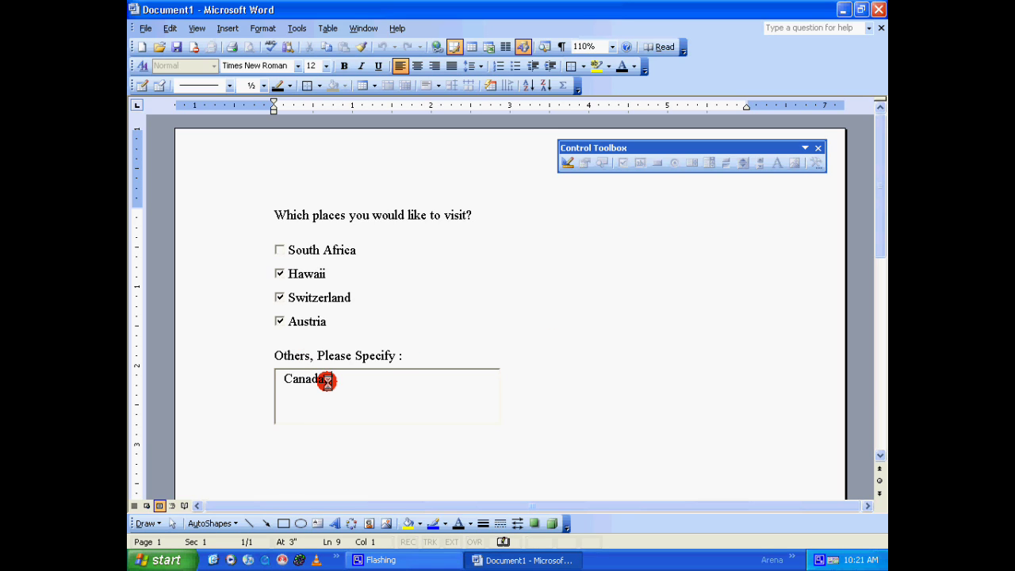
pyautogui.write('da, US, Germany')
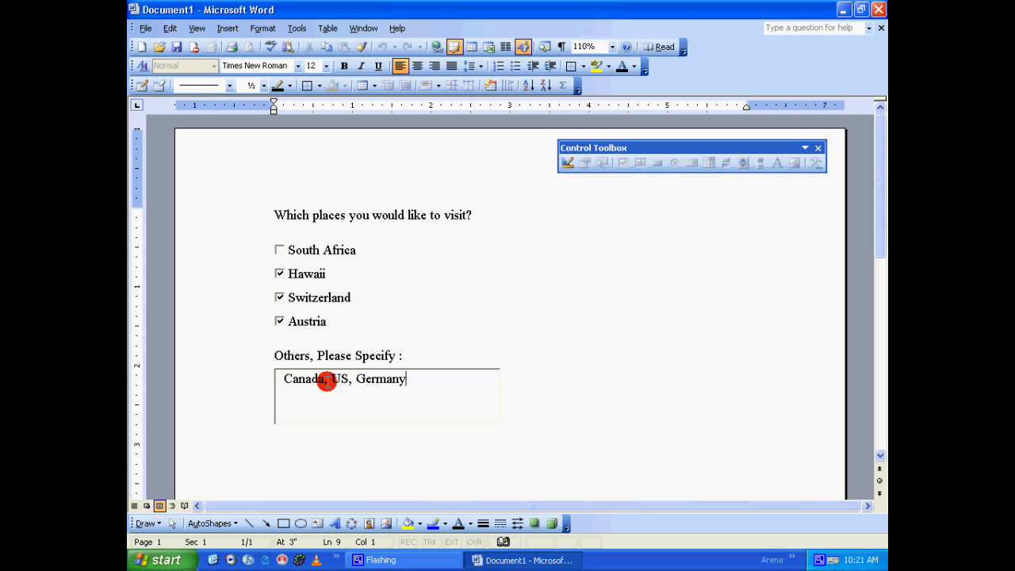
pyautogui.write(', Australia, New')
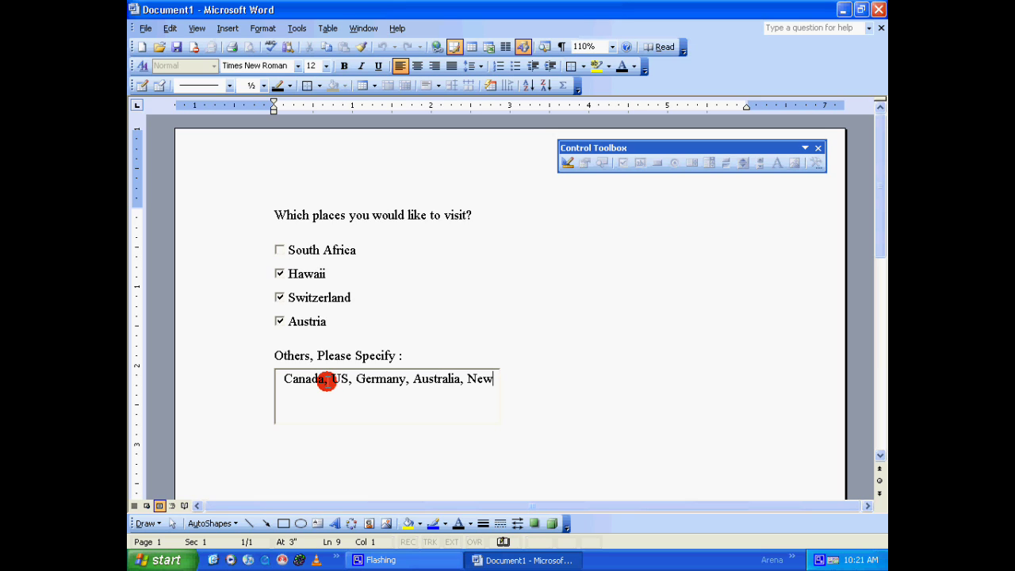
pyautogui.write(' Zealand.')
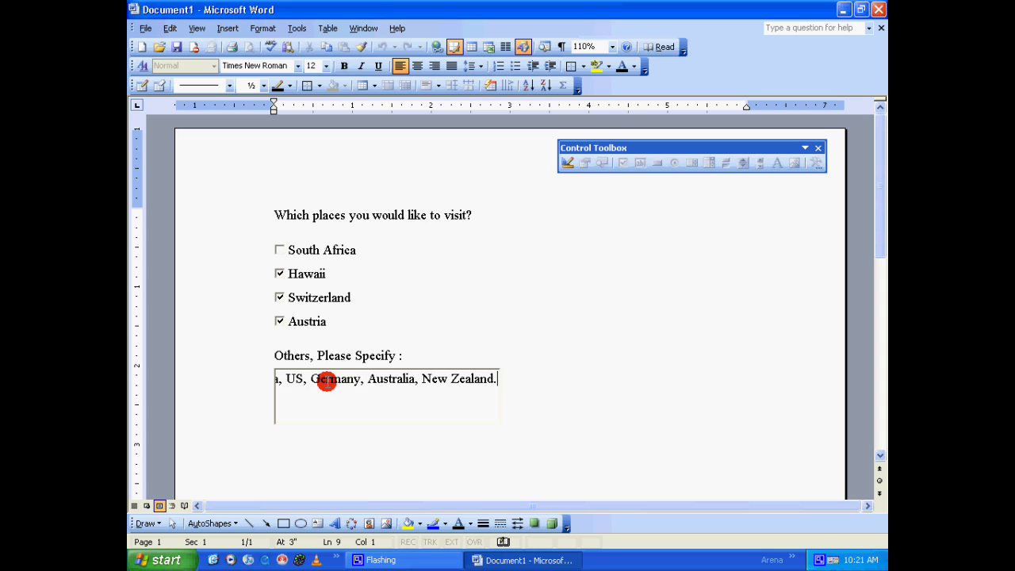
pyautogui.press('Home')
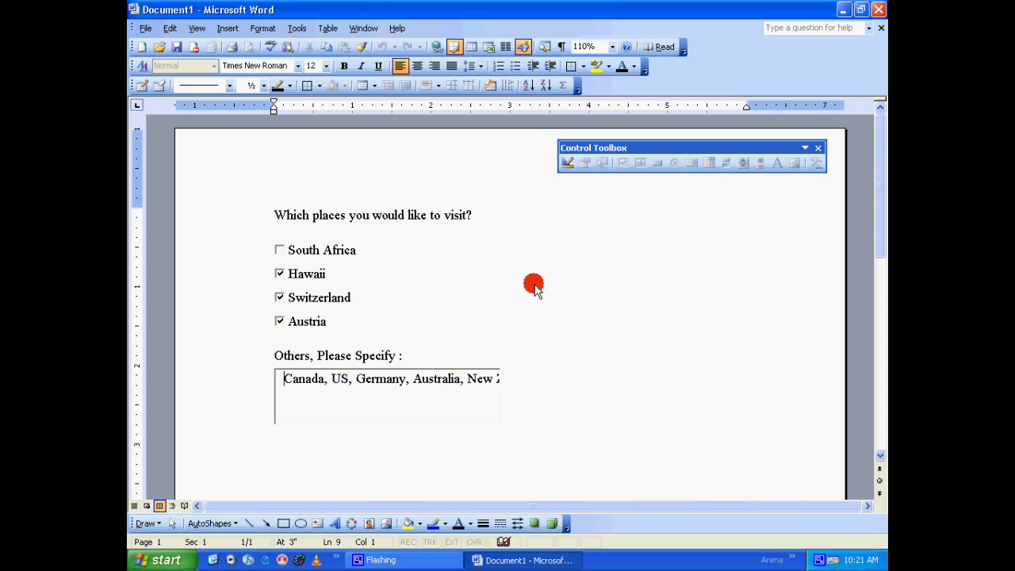
# Step: In Design Mode, set the Others text box's MultiLine property to True
pyautogui.click(568, 163)
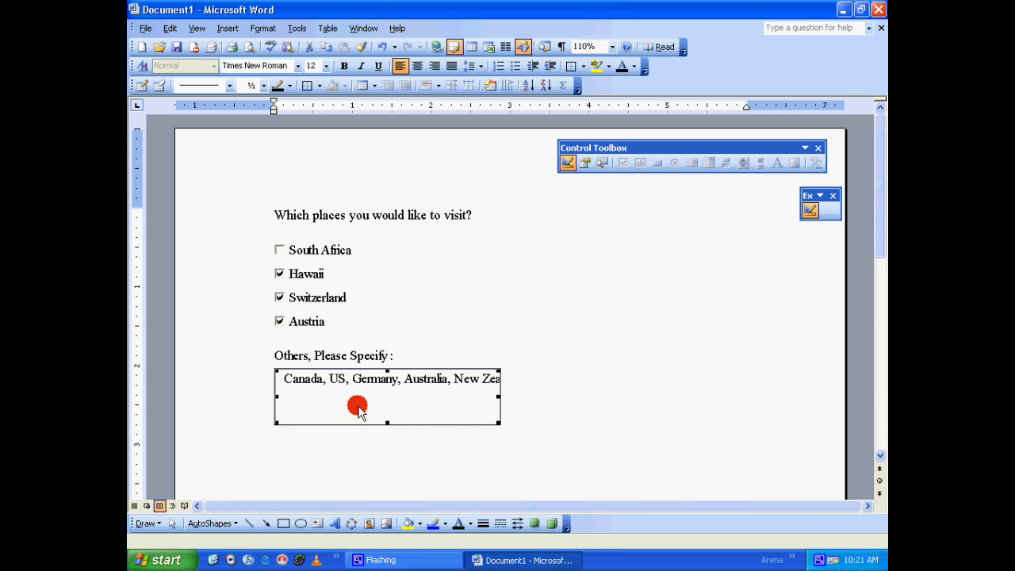
pyautogui.rightClick(440, 402)
pyautogui.click(476, 461)
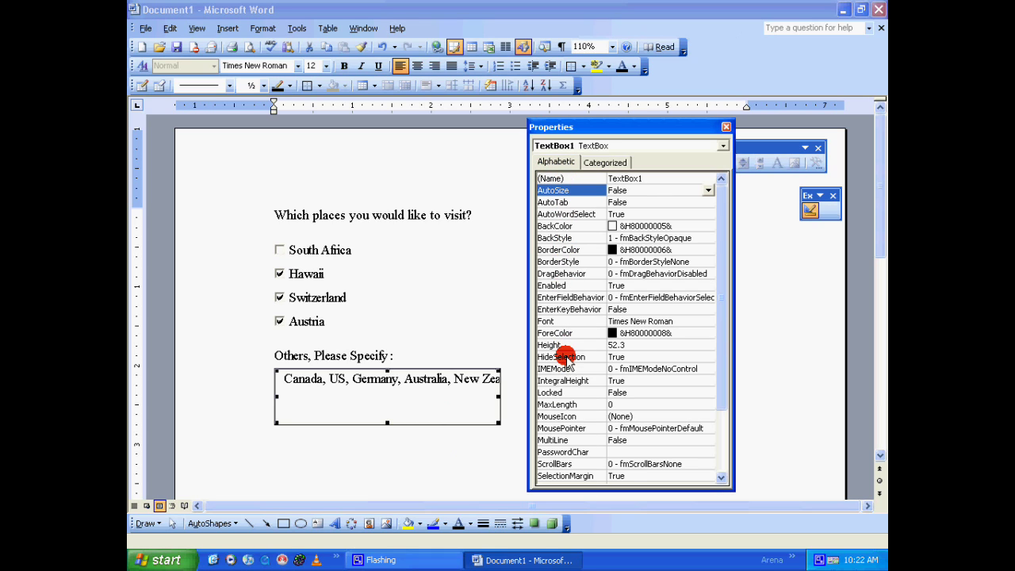
pyautogui.click(584, 440)
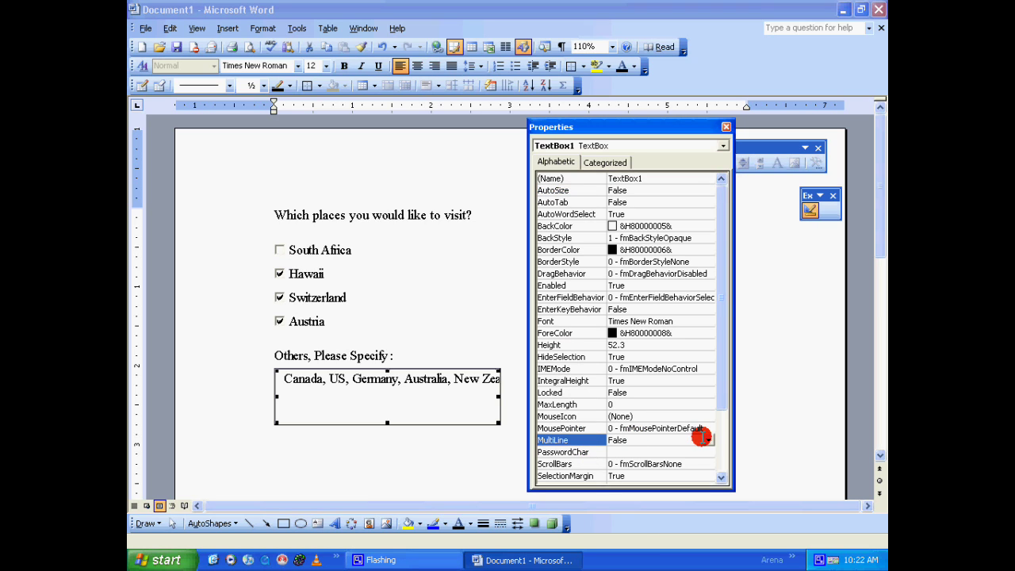
pyautogui.click(708, 440)
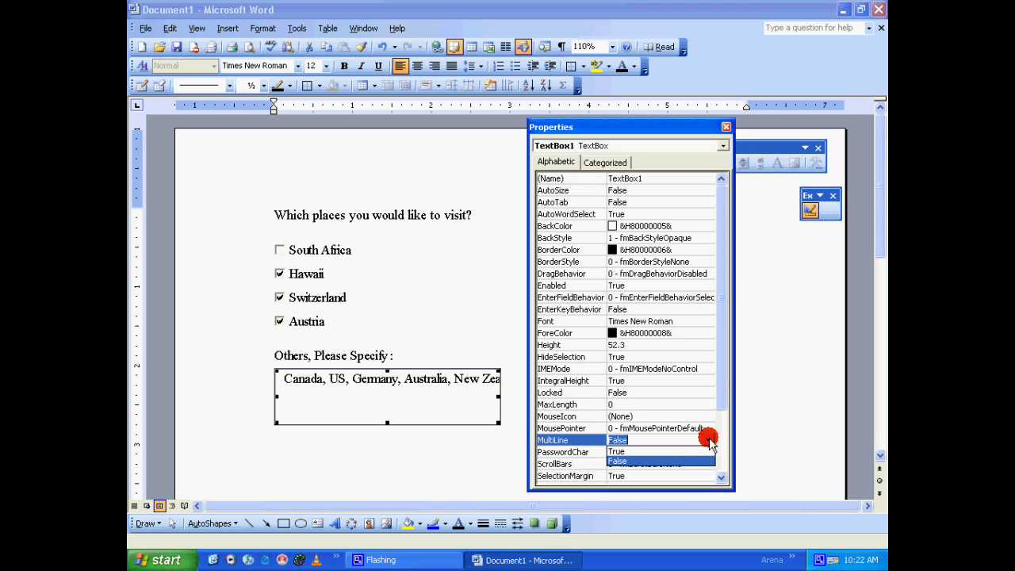
pyautogui.click(633, 451)
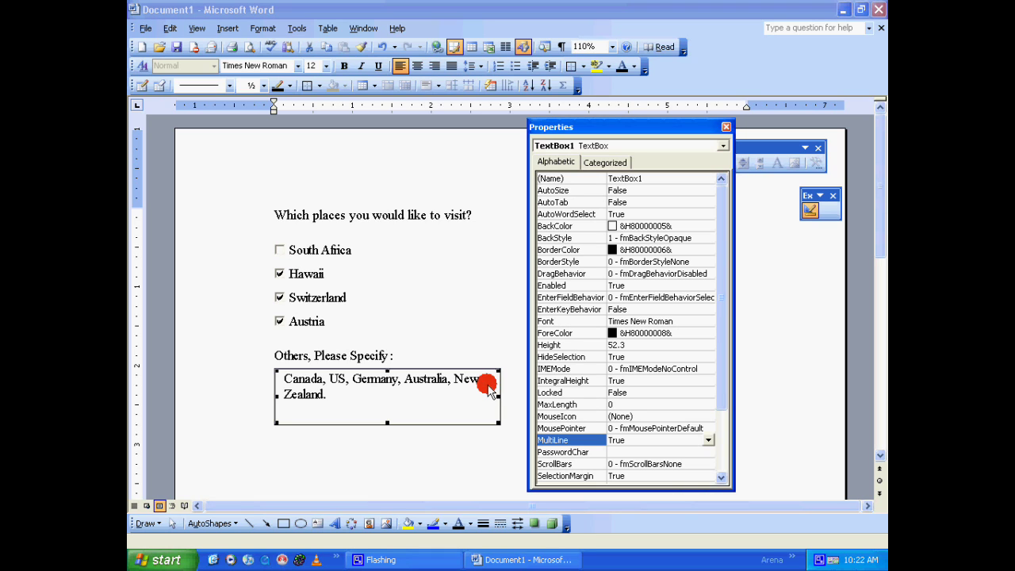
# Step: Set the text box's ScrollBars property to 2 - fmScrollBarsVertical and close Properties
pyautogui.click(719, 346)
pyautogui.moveTo(720, 347); pyautogui.dragTo(716, 389)
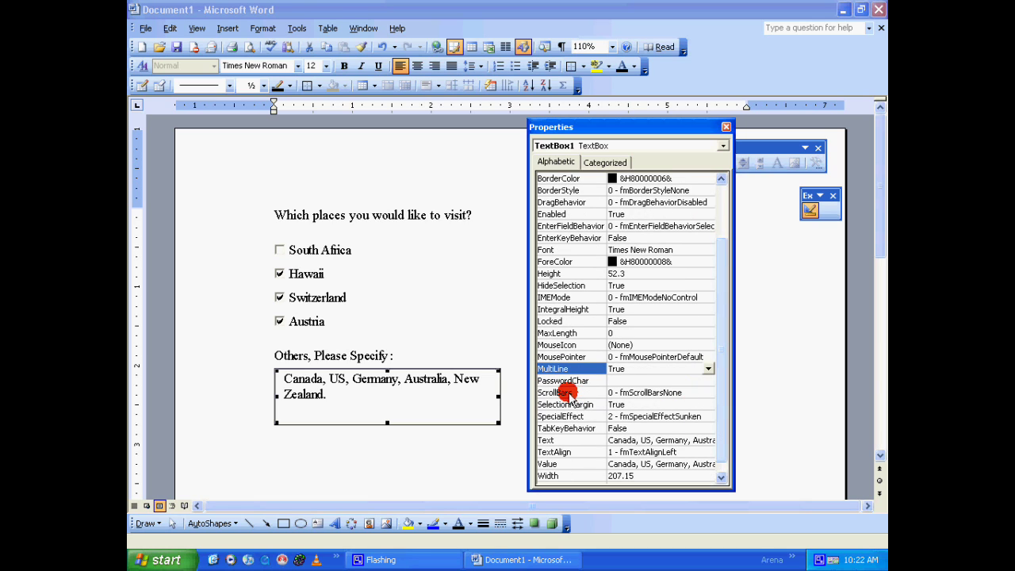
pyautogui.click(702, 394)
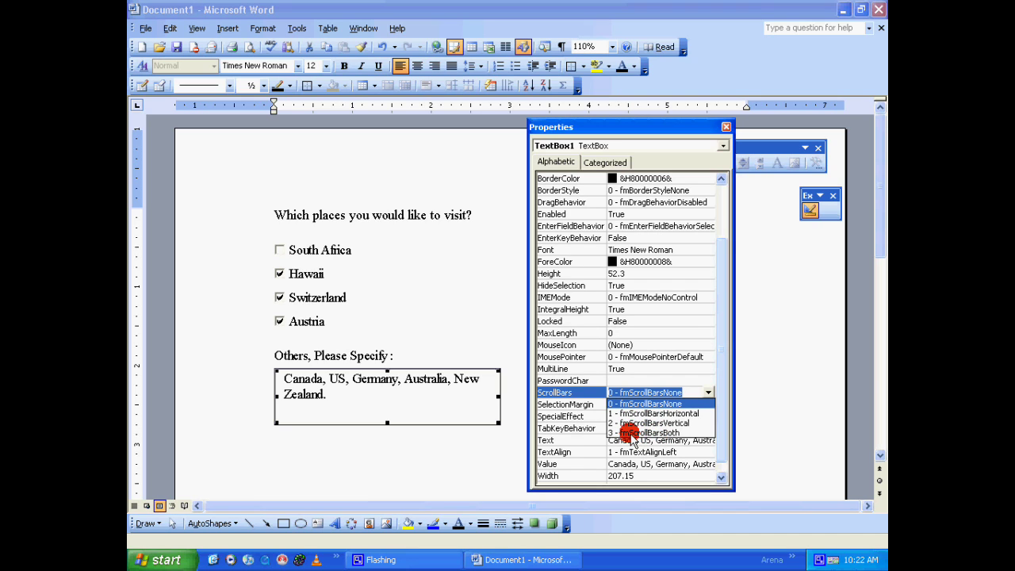
pyautogui.click(674, 423)
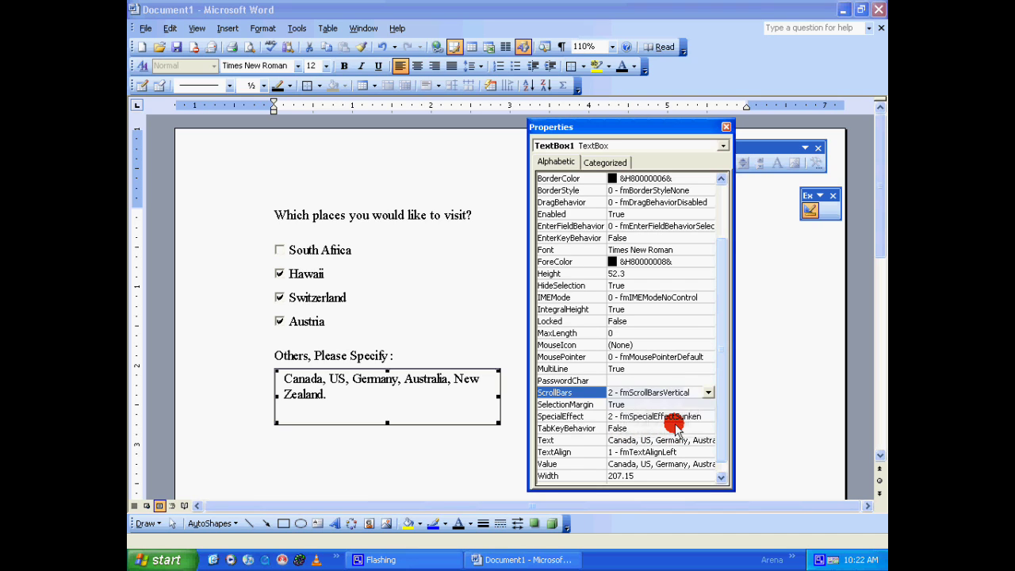
pyautogui.click(725, 127)
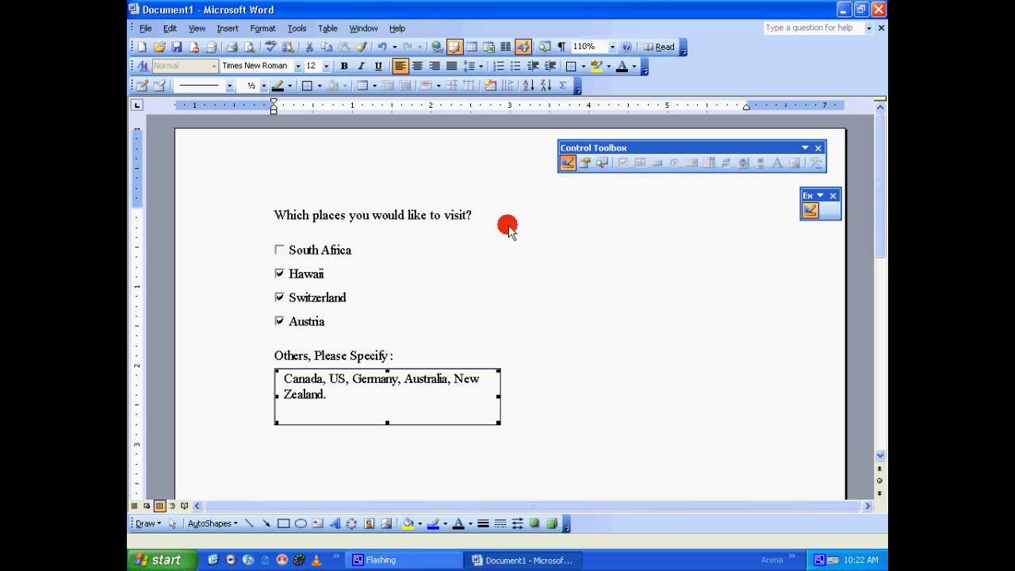
pyautogui.click(337, 390)
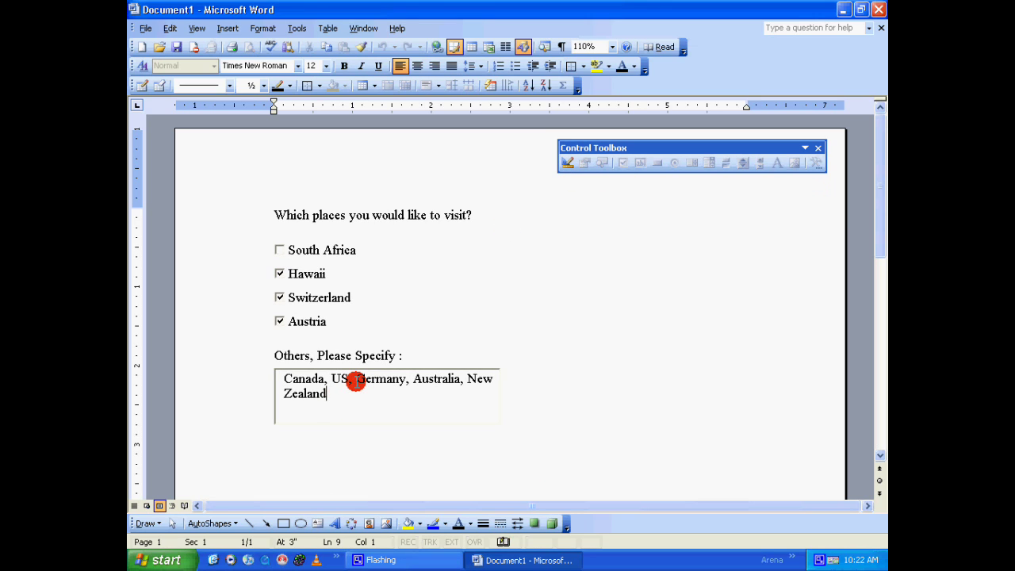
# Step: Append Singapore, Italy, Mexico, UK, Russia, China, Japan and filler text so the box overflows
pyautogui.write(', Singapore, ITa')
pyautogui.press('BackSpace')
pyautogui.press('BackSpace')
pyautogui.press('BackSpace')
pyautogui.write('Italy, Mex')
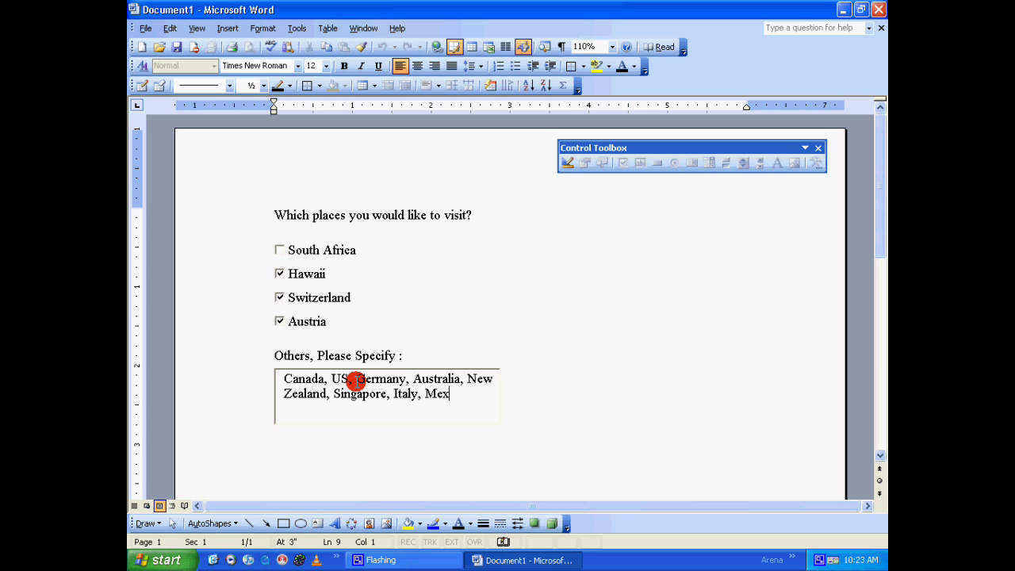
pyautogui.write('ico, ')
pyautogui.write('UK, ')
pyautogui.write('Rus')
pyautogui.press('BackSpace')
pyautogui.press('BackSpace')
pyautogui.write('ussia, ')
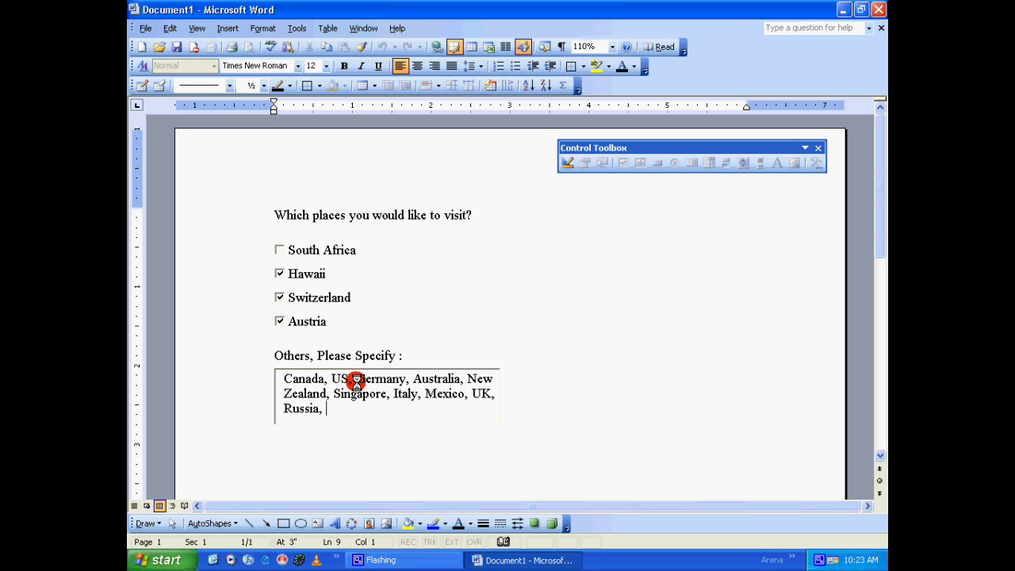
pyautogui.write('China, Japan')
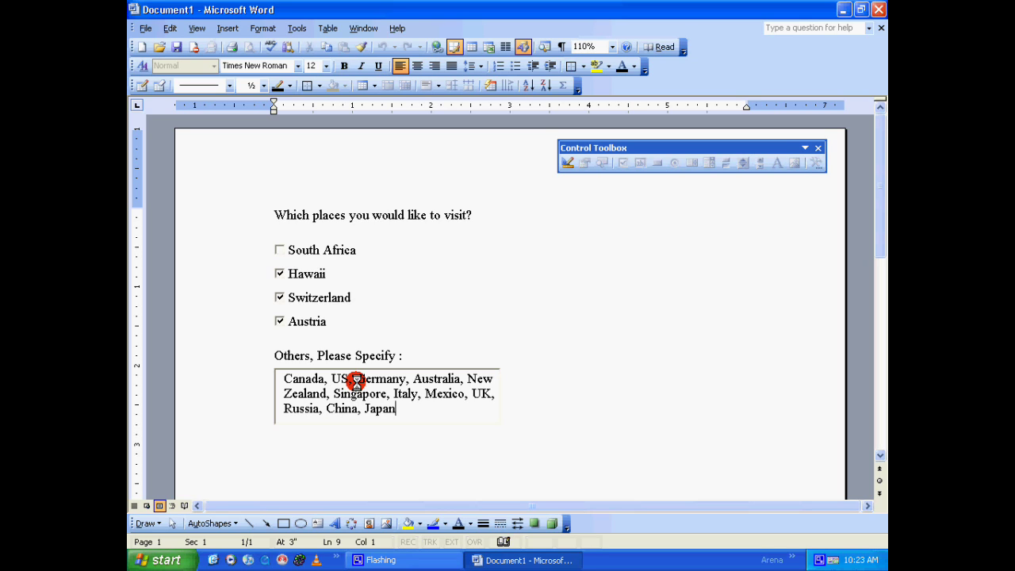
pyautogui.write(', asdjsdlkfsldfsdlkfsdk')
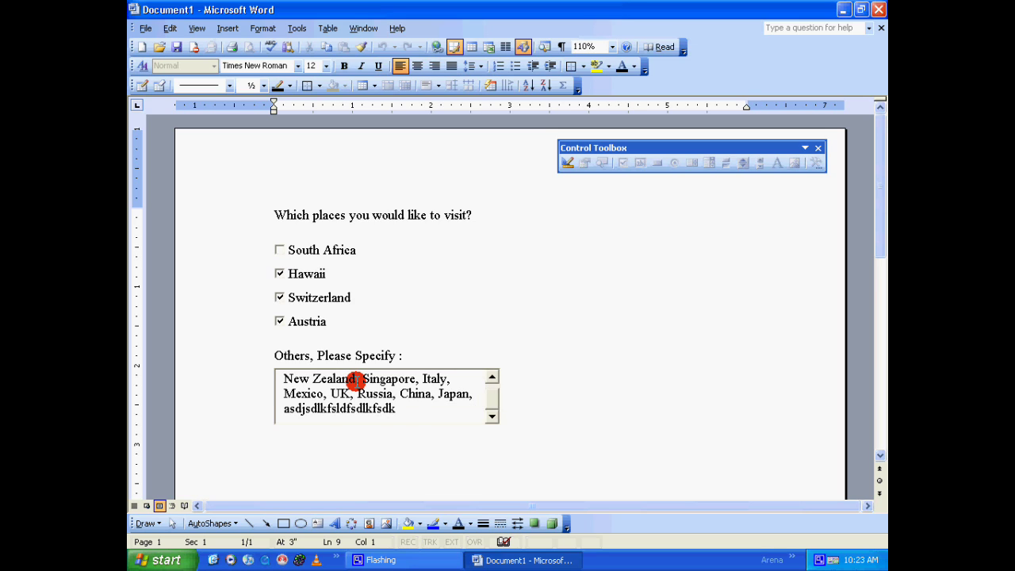
pyautogui.scroll(1, 428, 399)
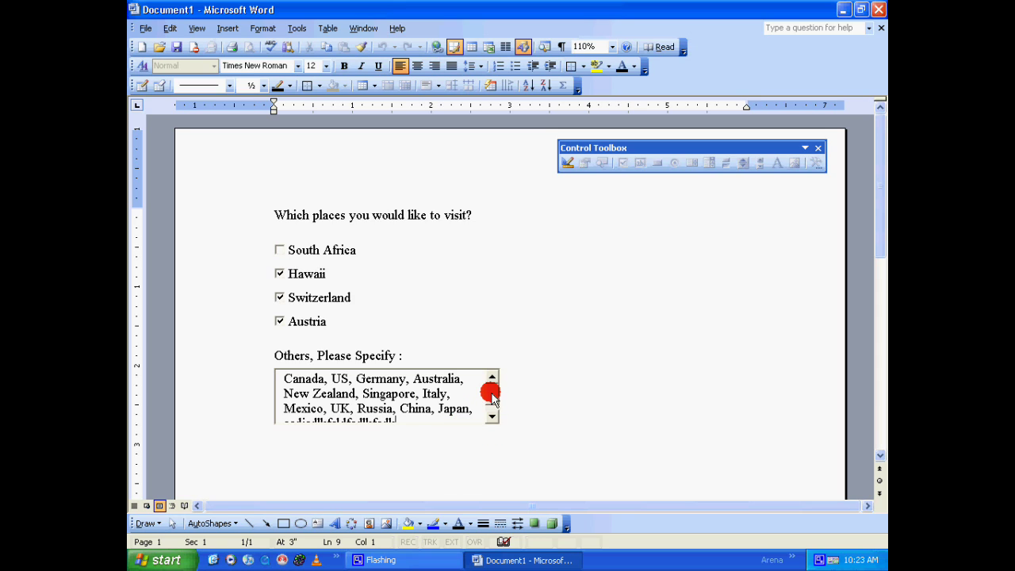
pyautogui.click(491, 396)
pyautogui.click(492, 397)
pyautogui.click(491, 398)
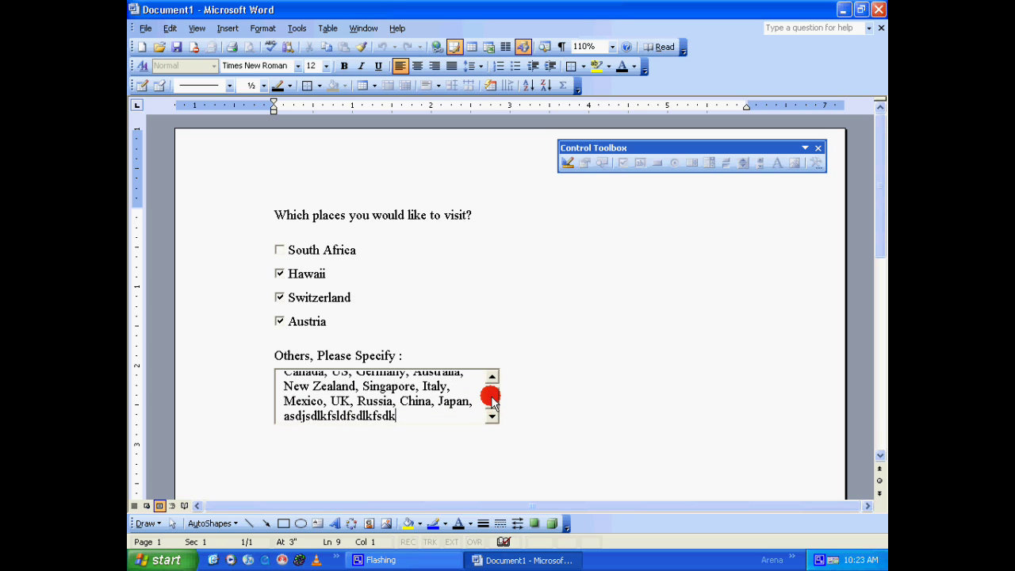
pyautogui.click(492, 398)
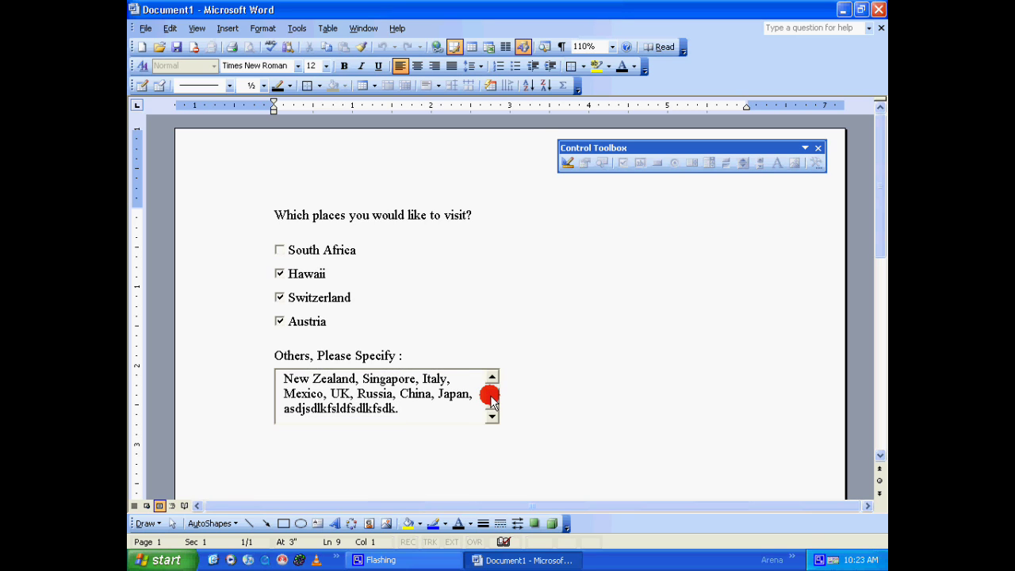